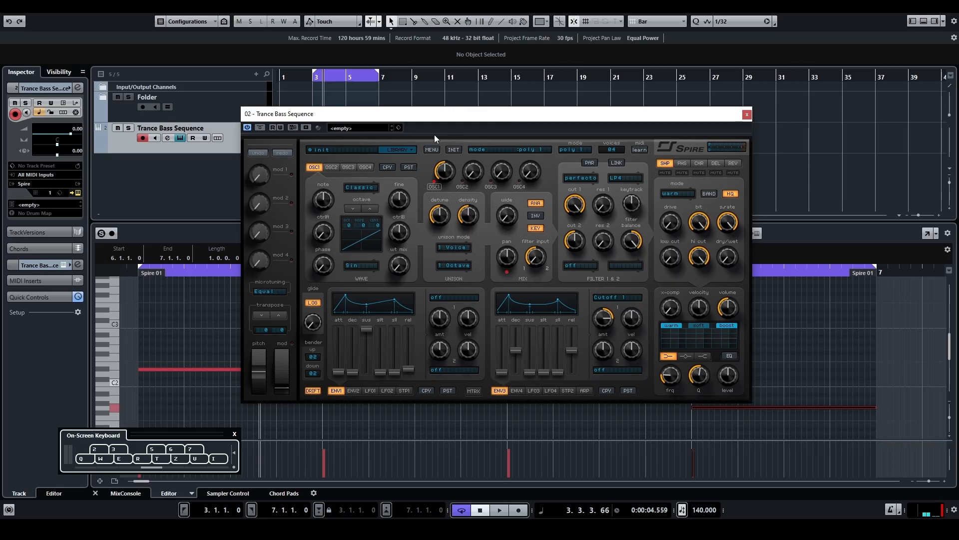
Set oscillator 1's octave to -1 and its unison mode to 9 voices.
left_click(352, 208)
left_click(352, 208)
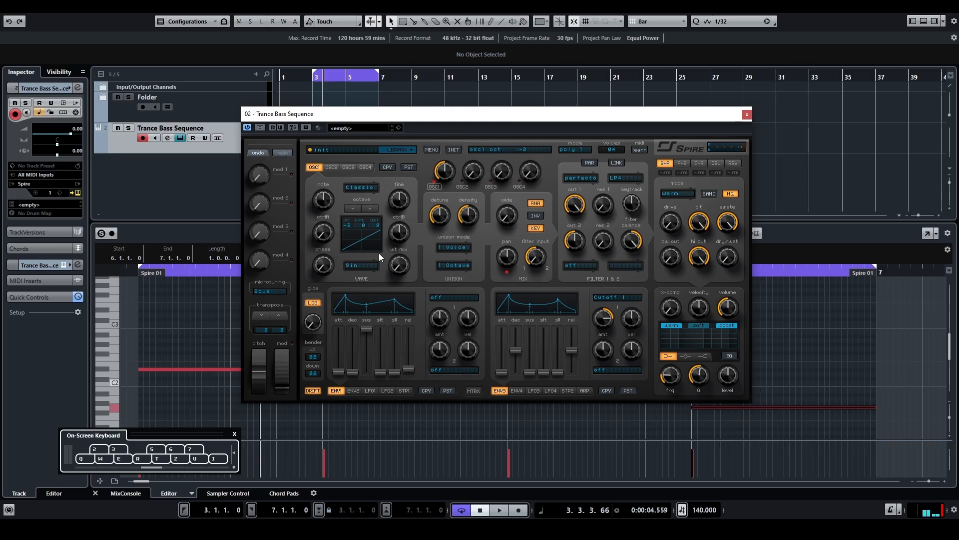
left_click(463, 253)
left_click(460, 348)
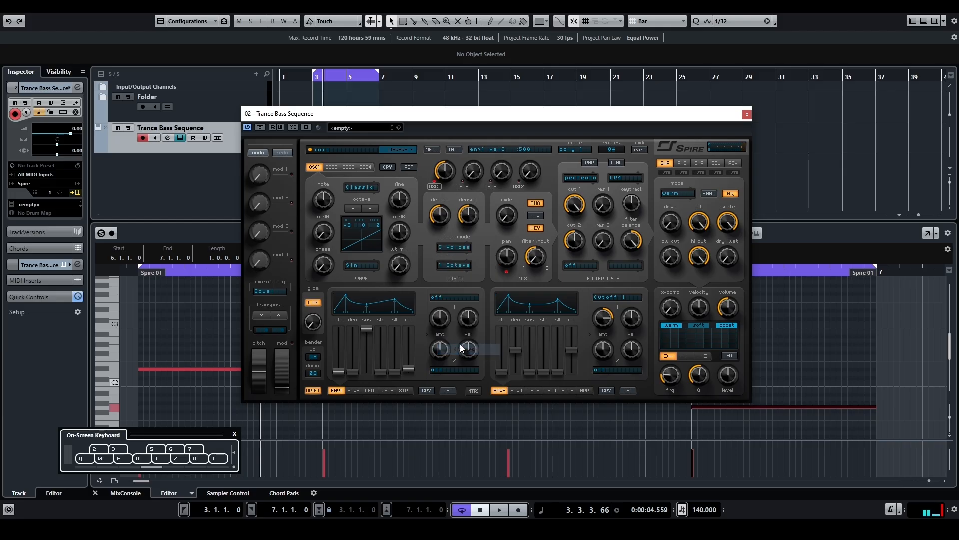
left_click(370, 208)
key("3")
Turn oscillator 1's width and density up to full, reduce its unison detune, and adjust its wave controls A and B.
left_click_drag(506, 216, 513, 137)
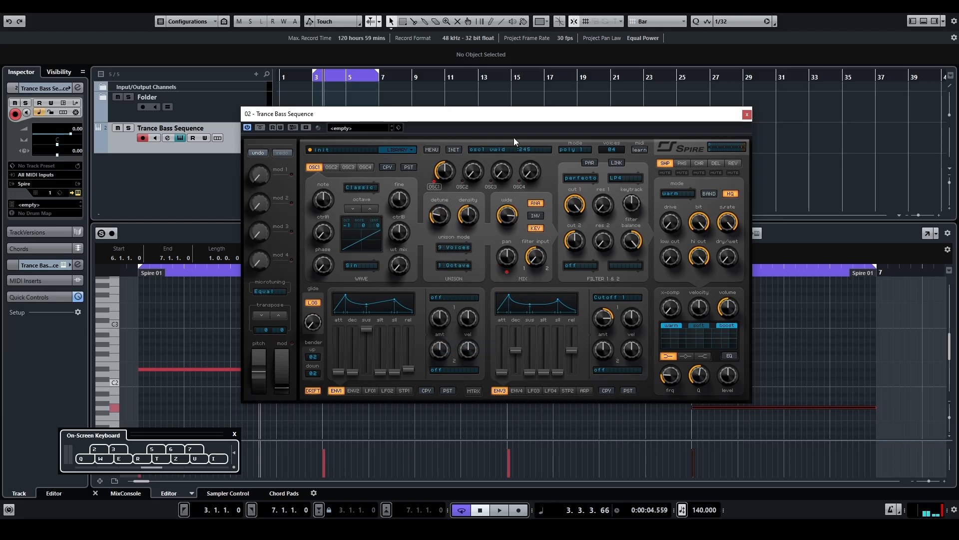
key("3")
left_click_drag(442, 218, 440, 222)
key("3")
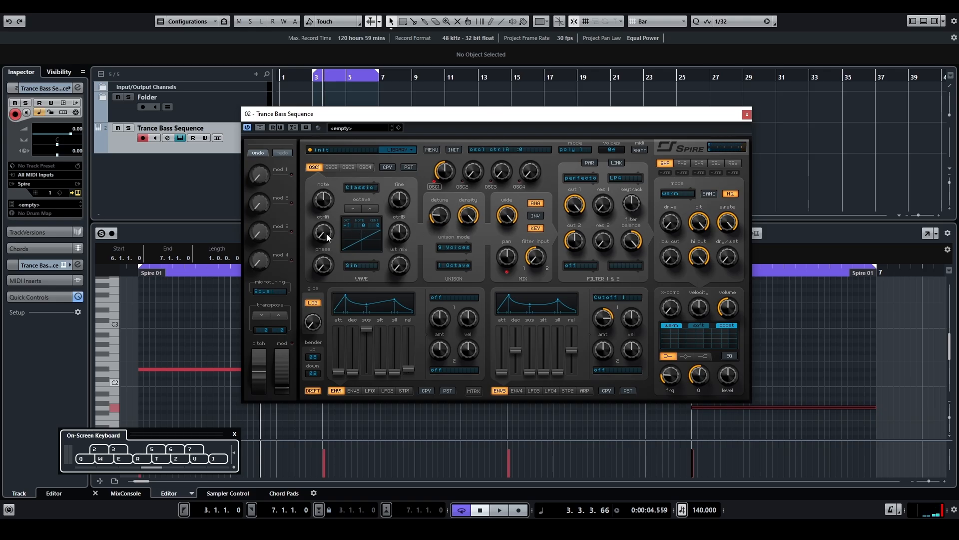
left_click_drag(328, 235, 328, 213)
left_click_drag(405, 235, 412, 231)
Raise oscillator 2's mix level to full and set its unison mode to 9 voices.
left_click(331, 167)
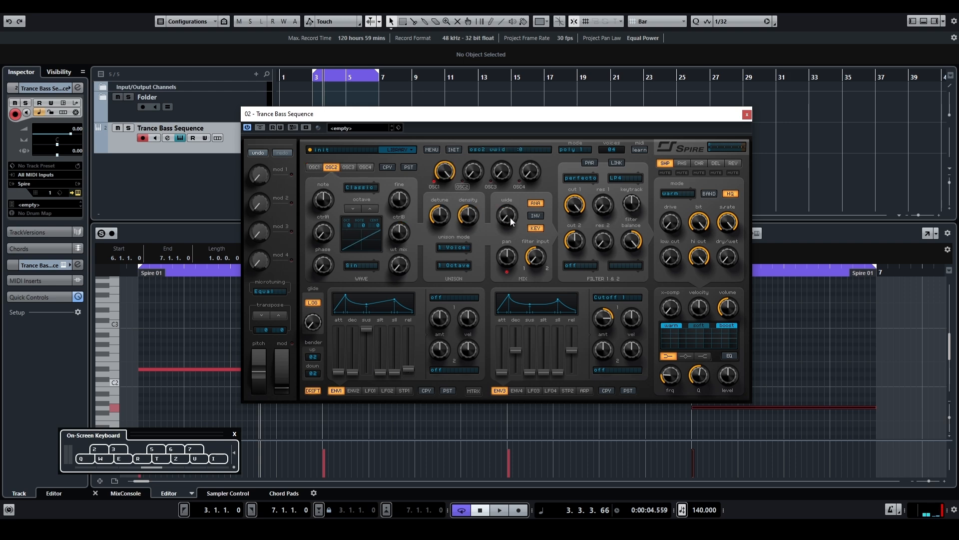
left_click_drag(473, 173, 474, 157)
left_click(446, 247)
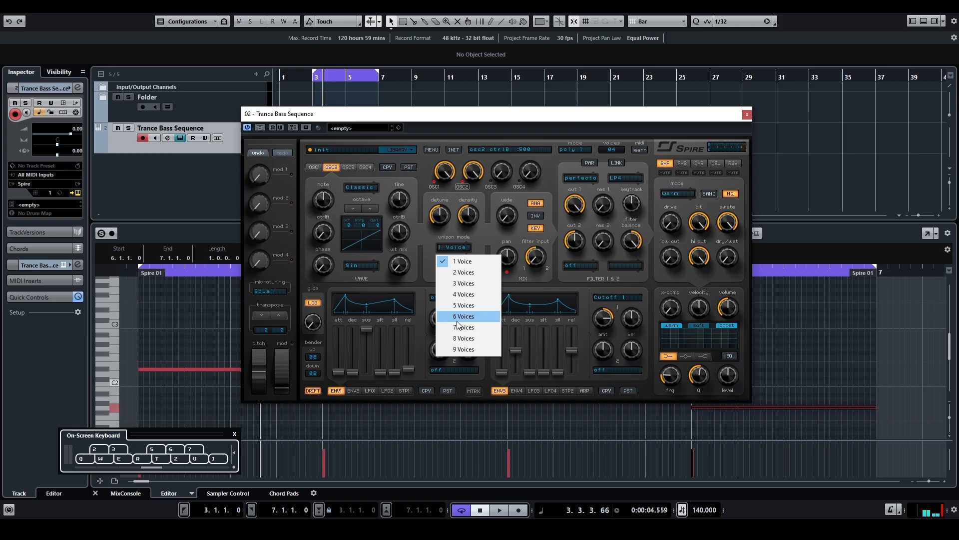
left_click(460, 350)
Set oscillator 2's width to maximum and its unison detune to about 170, auditioning the note.
left_click_drag(500, 222, 525, 88)
key("3")
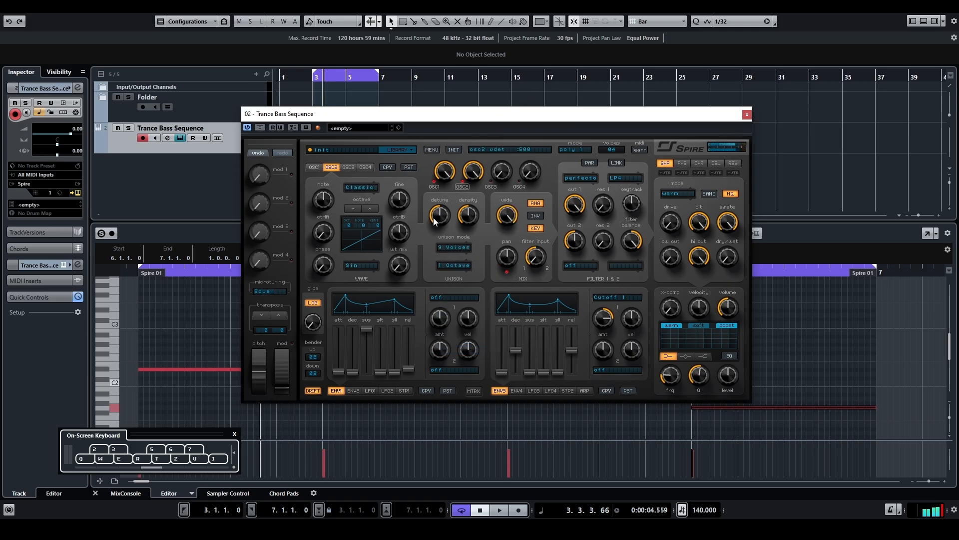
key("3")
key("3")
key("3")
left_click_drag(437, 214, 440, 250)
key("3")
left_click_drag(467, 217, 438, 222)
key("3")
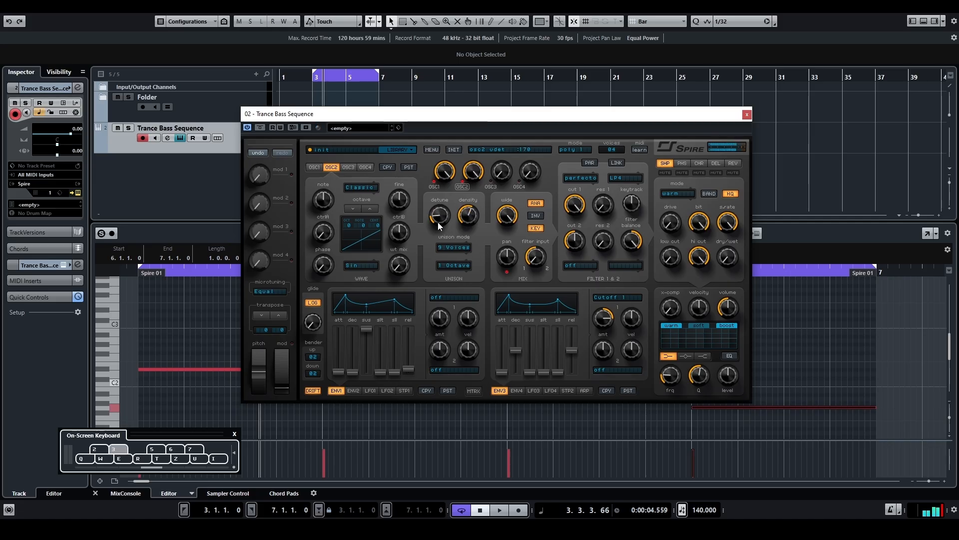
Switch oscillator 3 to FM with the Bayan 1 waveform, setting control A to about 256 and lowering control B.
left_click(345, 169)
left_click(360, 188)
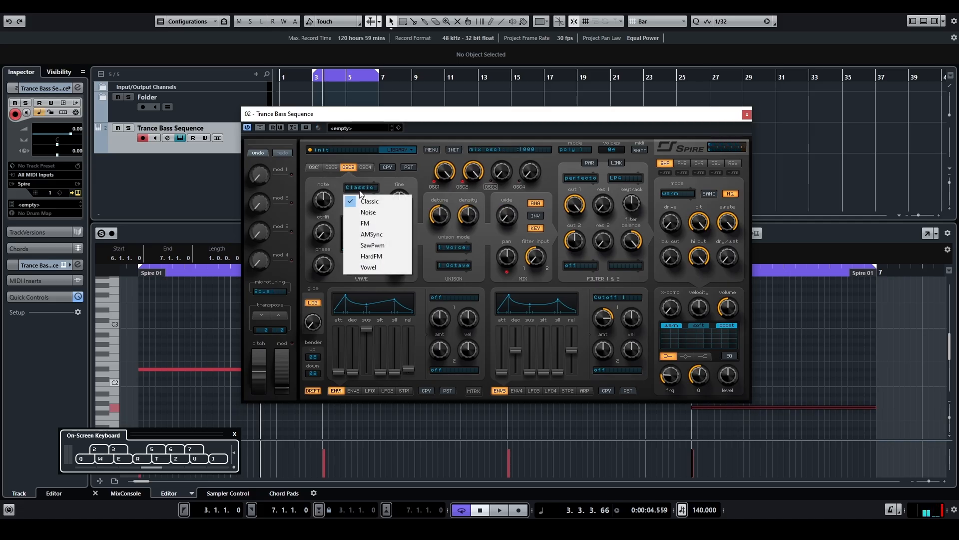
left_click(374, 223)
left_click_drag(330, 232, 330, 207)
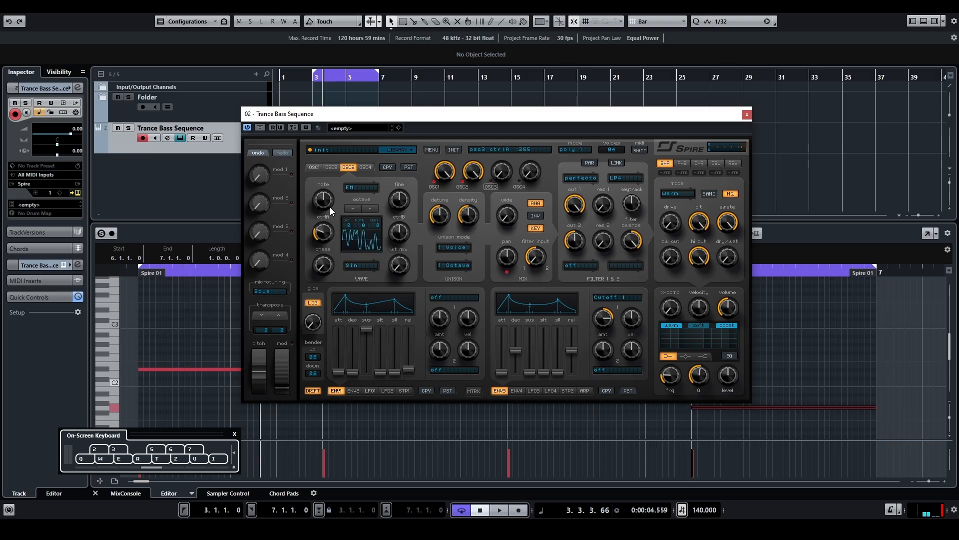
left_click_drag(403, 228, 405, 245)
left_click(361, 265)
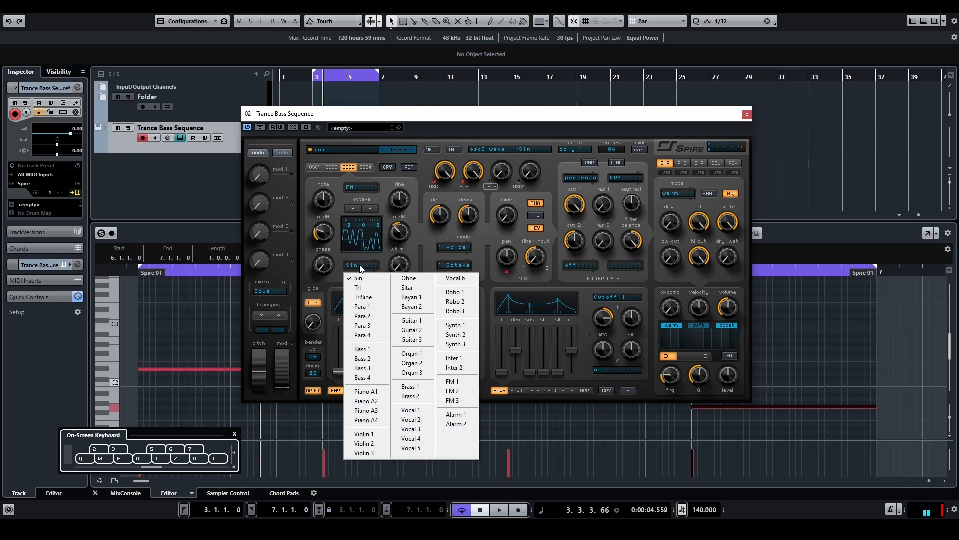
left_click(413, 300)
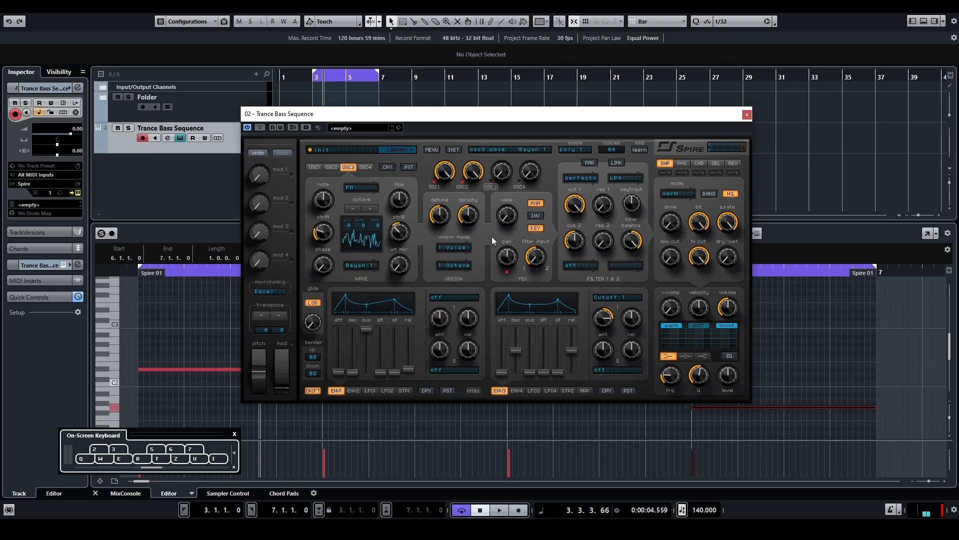
Raise oscillator 3's mix level and set its unison to 2 voices without detune.
left_click_drag(501, 172, 505, 143)
left_click_drag(326, 235, 325, 237)
key("3")
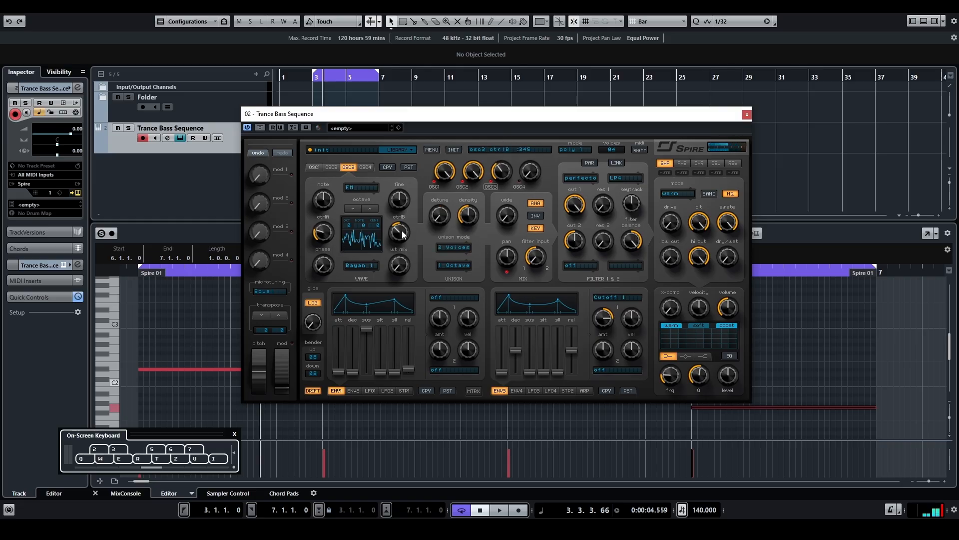
Raise oscillator 3's control B and set its wavetable mix to about 455, auditioning the note.
left_click_drag(402, 230, 399, 218)
left_click_drag(399, 264, 409, 223)
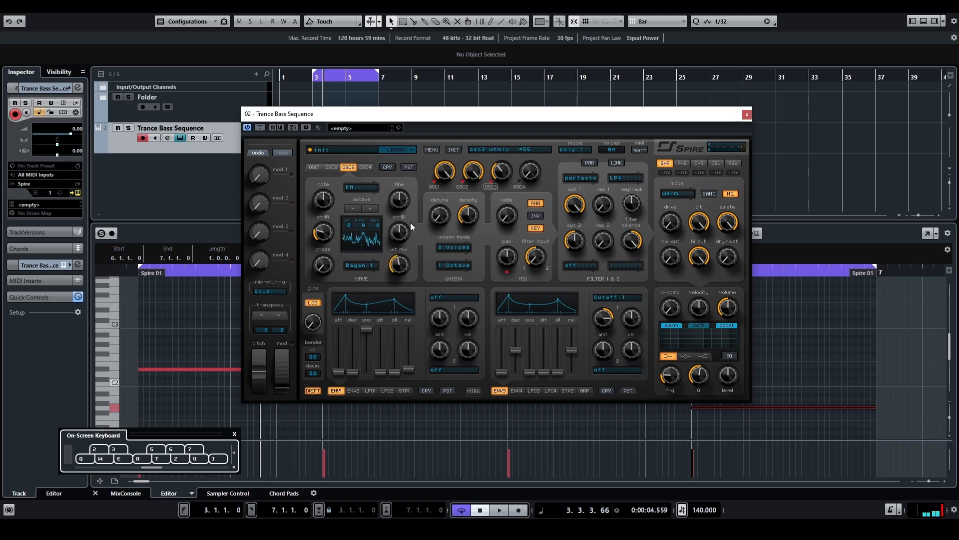
key("3")
key("3")
Turn oscillator 4's mix level up to full, raise its wavetable mix, and reset its control B to 500.
left_click(371, 167)
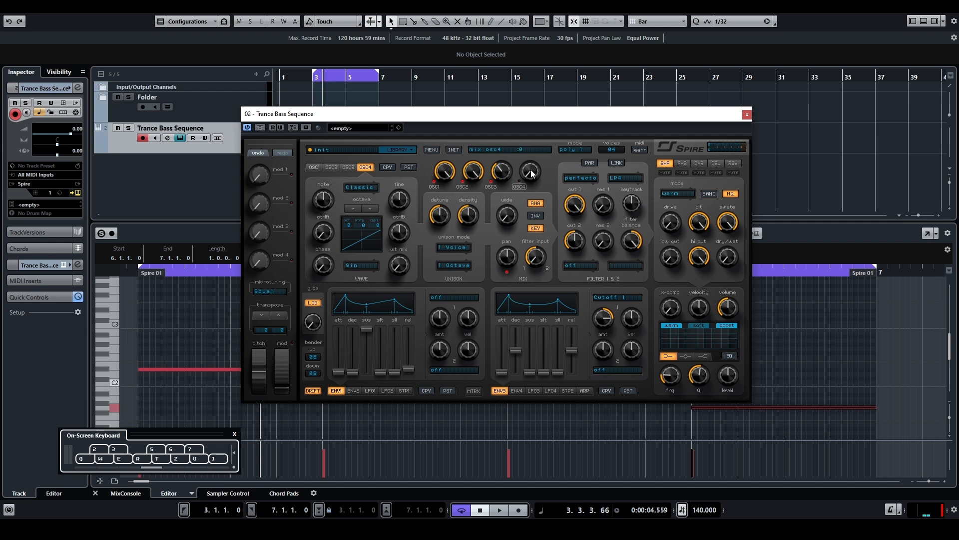
left_click_drag(533, 174, 536, 58)
left_click_drag(385, 265, 406, 215)
left_click_drag(401, 232, 403, 233)
double_click(403, 233)
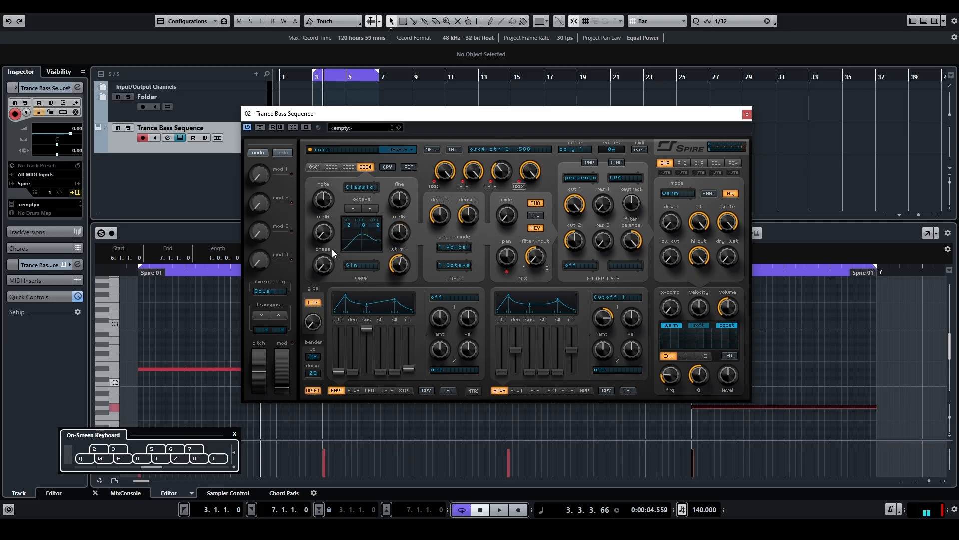
Lower oscillator 4's octave while auditioning the note.
key("3")
key("3")
left_click(353, 207)
key("3")
key("3")
left_click(353, 208)
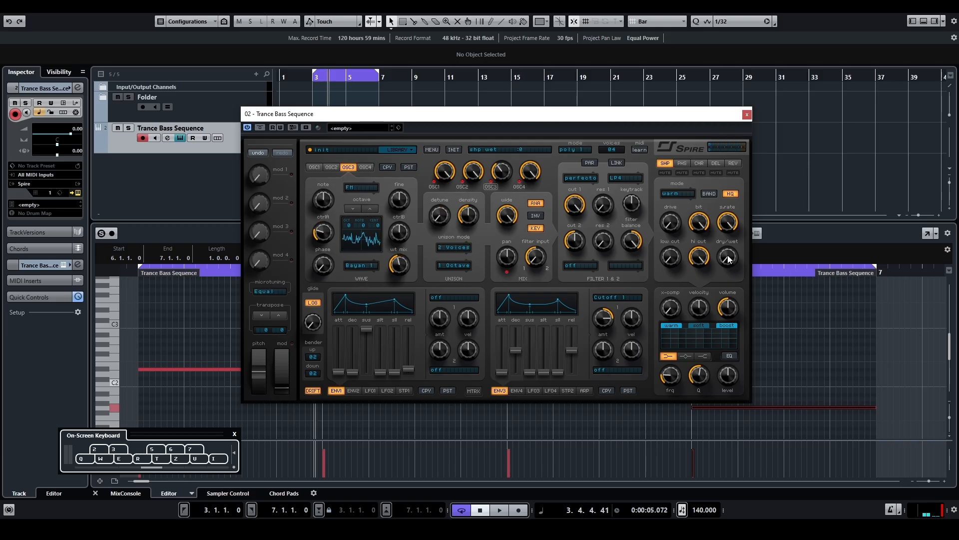
Set filter 1 to the infecto type in BP2 mode, lowering its cutoff and slightly raising its resonance.
left_click(593, 176)
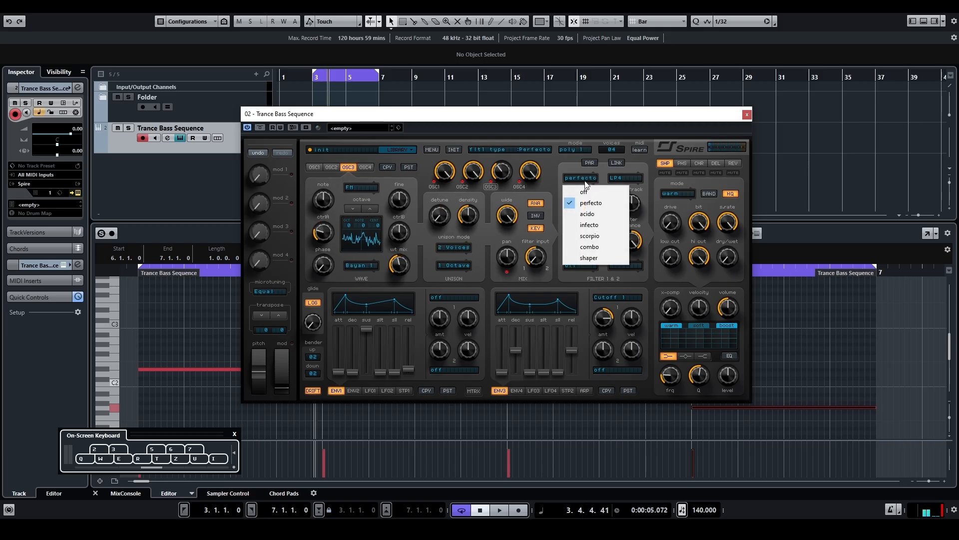
left_click(597, 225)
left_click(623, 175)
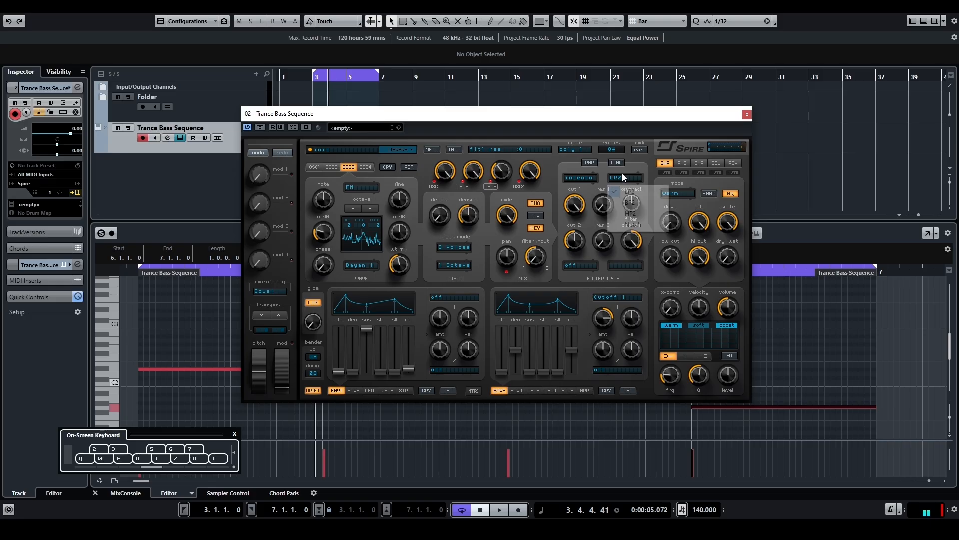
left_click(638, 203)
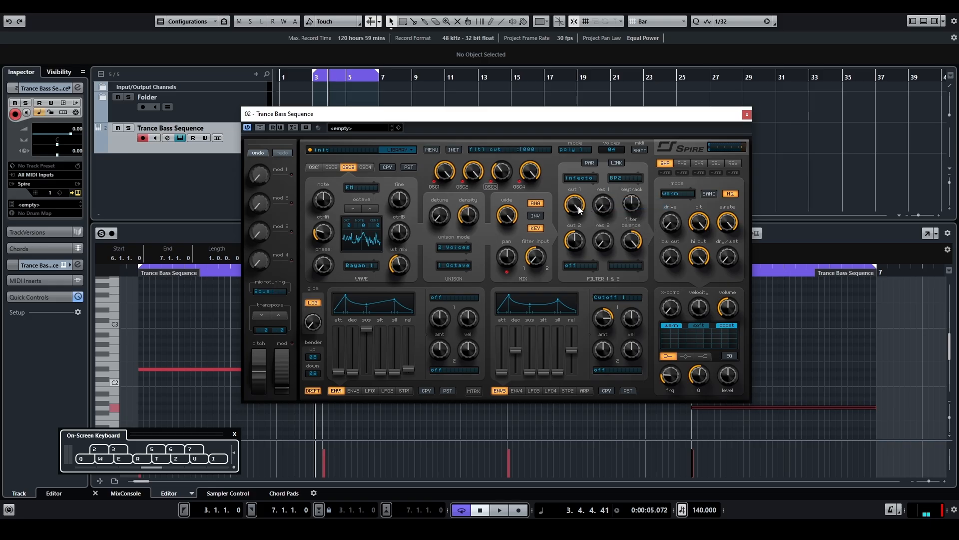
left_click_drag(580, 213, 595, 299)
left_click_drag(603, 206, 606, 192)
Shape envelope 1 with zero sustain, a decay of about 414 and a longer release.
left_click_drag(367, 327, 371, 409)
left_click_drag(353, 350, 351, 355)
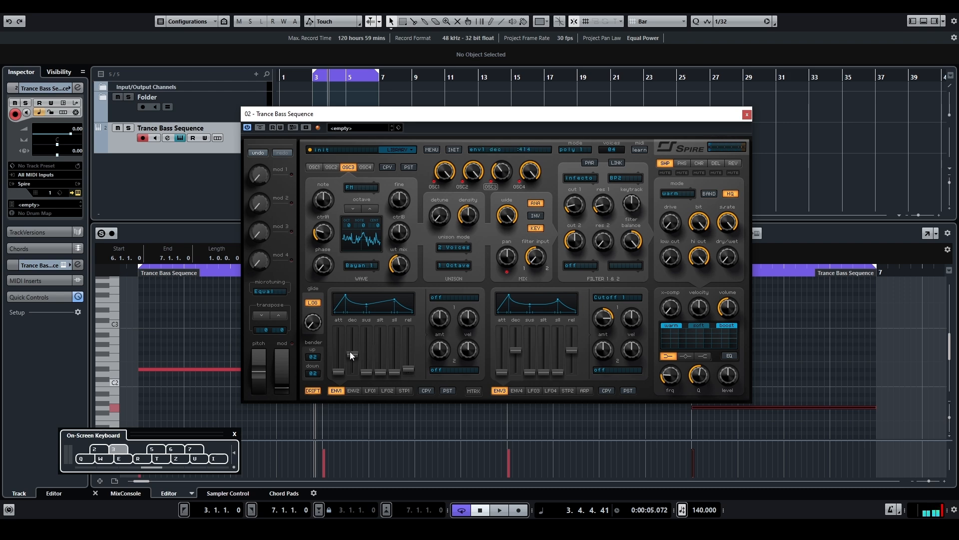
key("3")
key("3")
left_click_drag(413, 369, 412, 359)
key("3")
key("3")
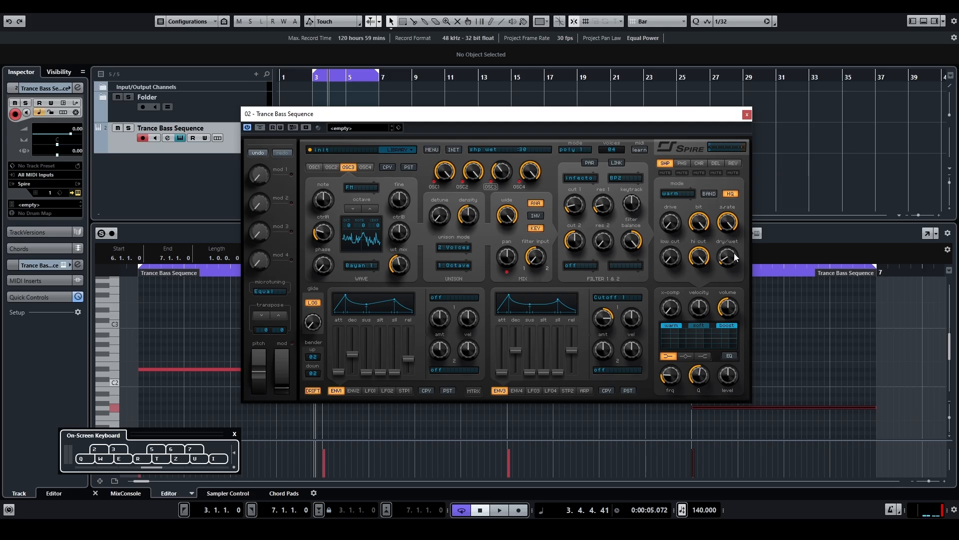
Raise the shaper effect's dry/wet amount while auditioning the note.
key("3")
left_click_drag(733, 253, 735, 230)
key("3")
key("3")
key("3")
Set the phaser effect's dry/wet to full and its spread to about 520.
left_click(685, 164)
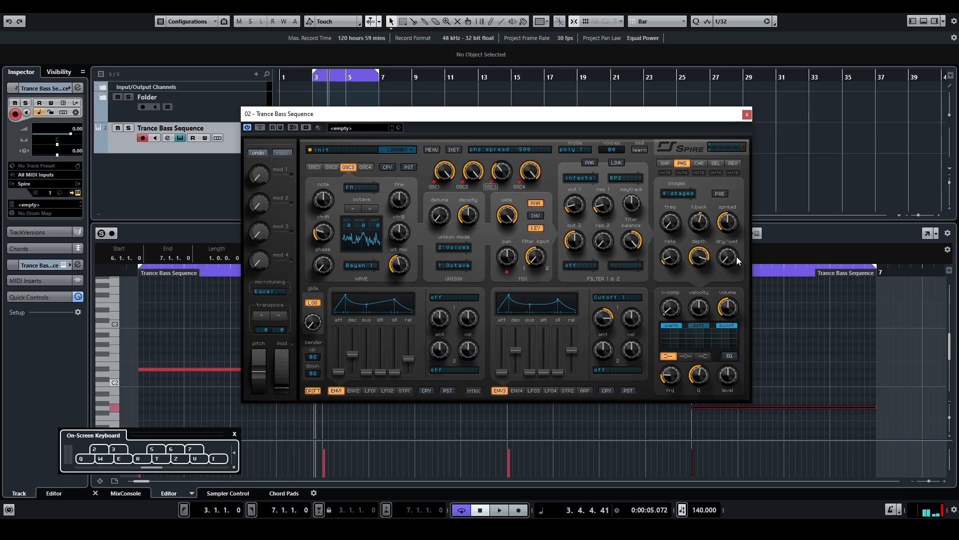
key("3")
left_click_drag(737, 256, 739, 123)
key("3")
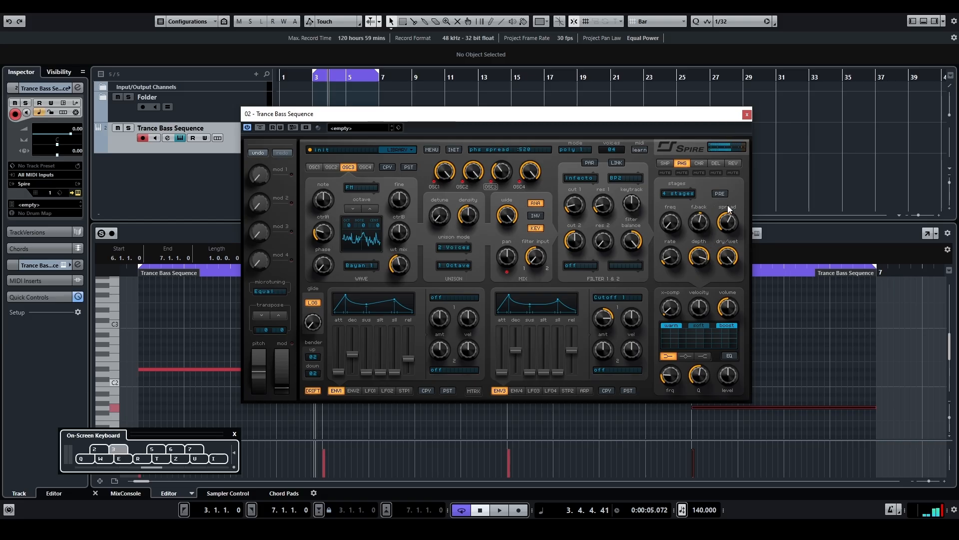
key("3")
Turn up the delay effect's dry/wet and width while auditioning the note.
left_click(717, 163)
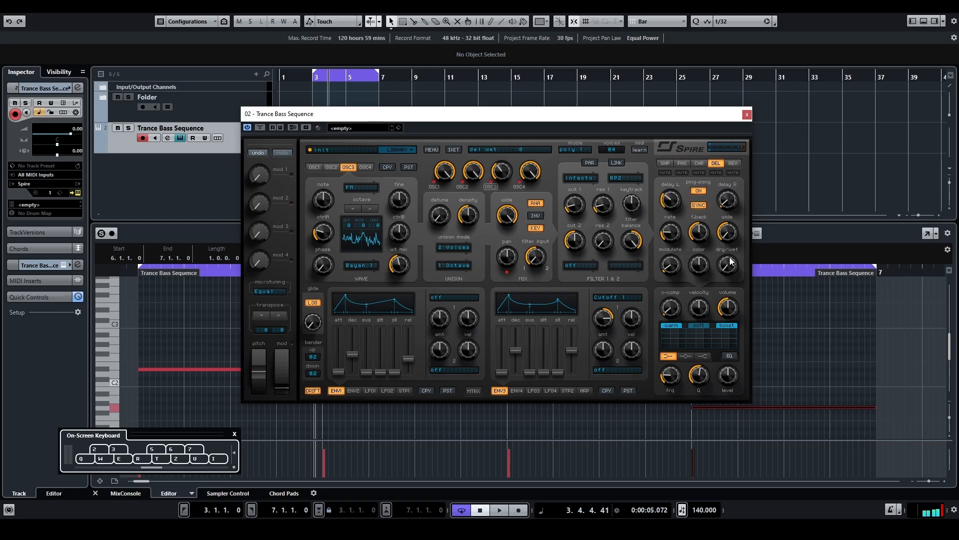
key("3")
key("3")
key("3")
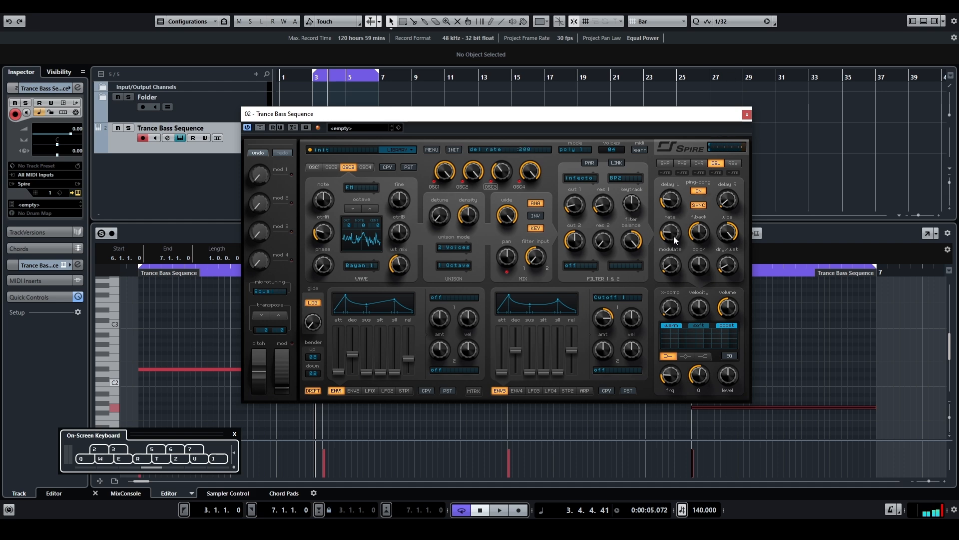
key("3")
key("3")
Set the reverb mode to plate 2 and raise its dry/wet amount.
left_click(733, 163)
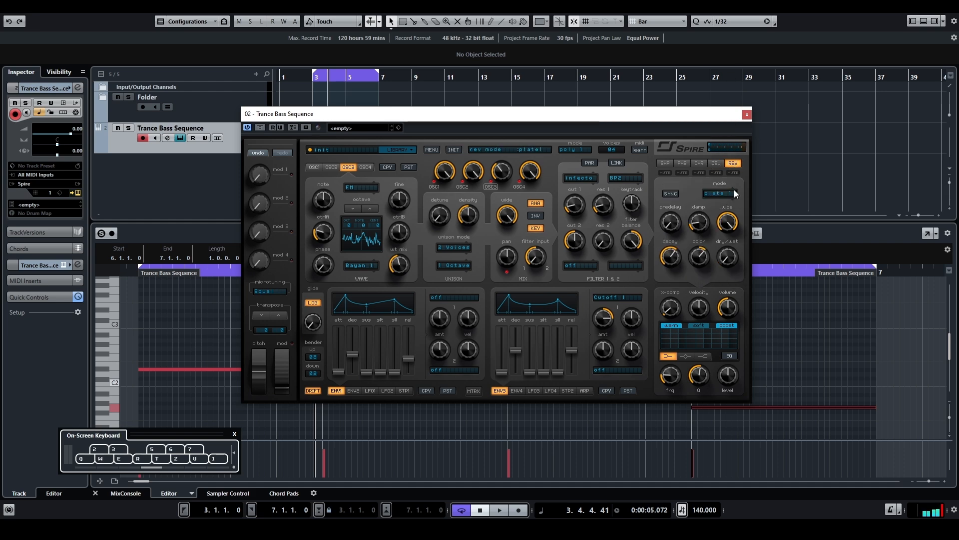
left_click(734, 193)
left_click(734, 220)
key("3")
key("3")
key("3")
Shorten the reverb's decay while auditioning the note.
left_click_drag(673, 254, 686, 326)
key("3")
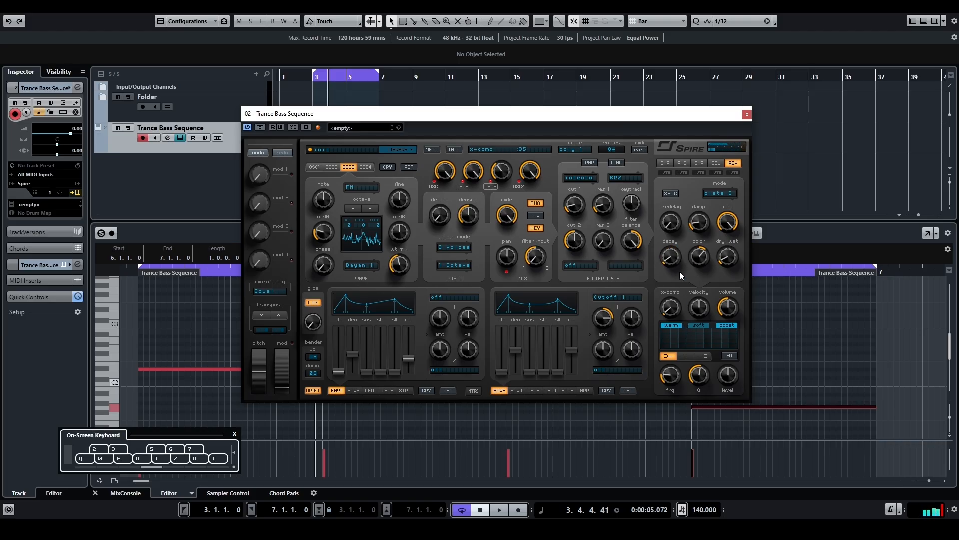
key("3")
key("3")
Program the arpeggiator with selected note steps at -12, Step mode and an end step of 08.
left_click(584, 391)
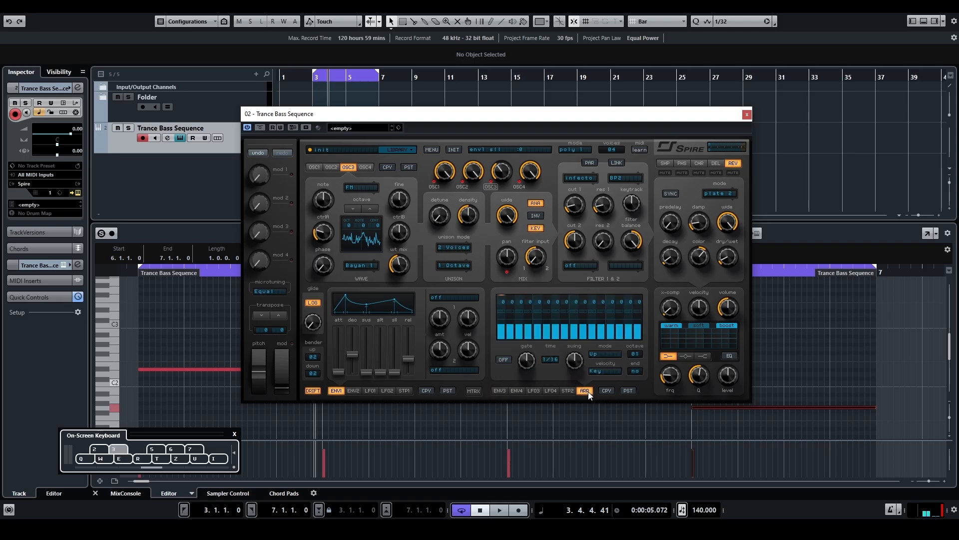
mouse_move(511, 301)
left_mouse_down()
mouse_move(512, 328)
mouse_move(559, 323)
left_mouse_up()
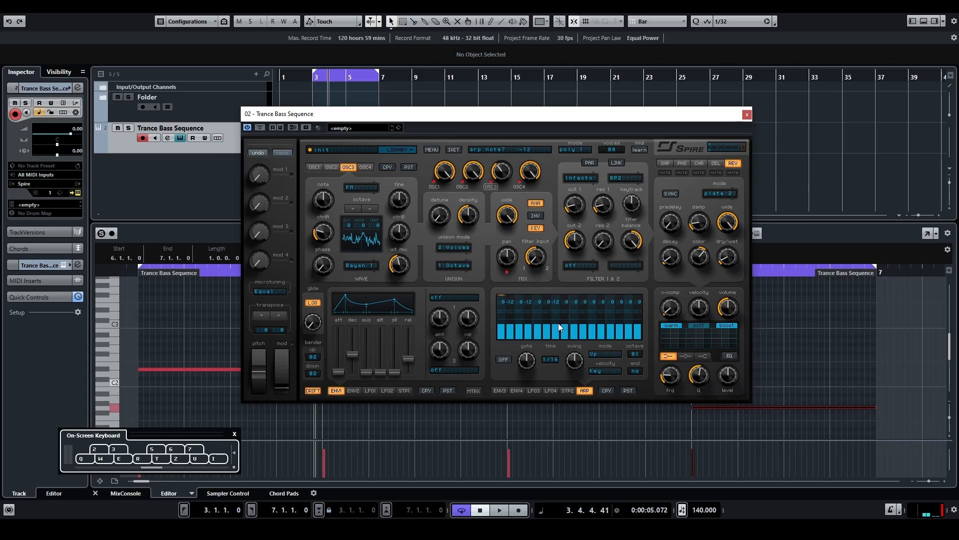
left_click(608, 356)
left_click(624, 452)
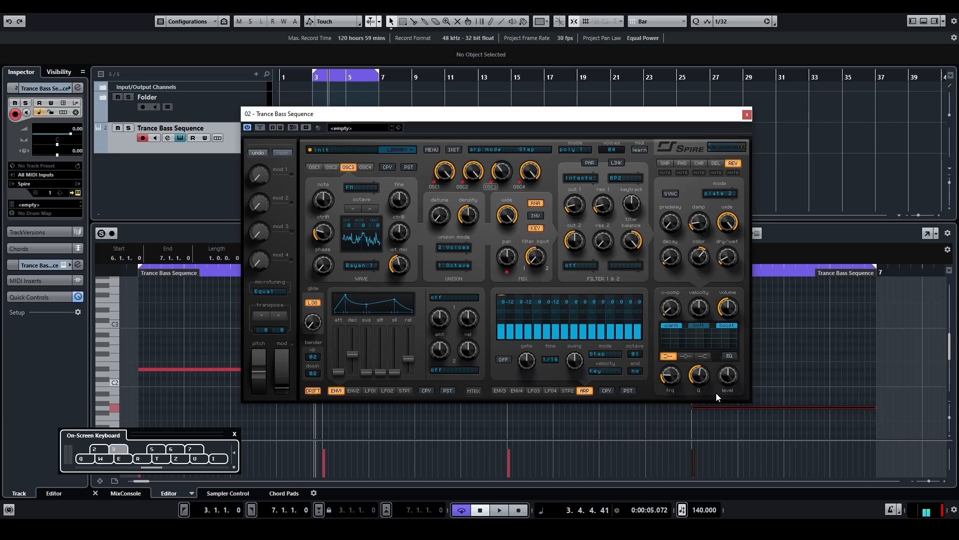
left_click(607, 370)
left_click(634, 371)
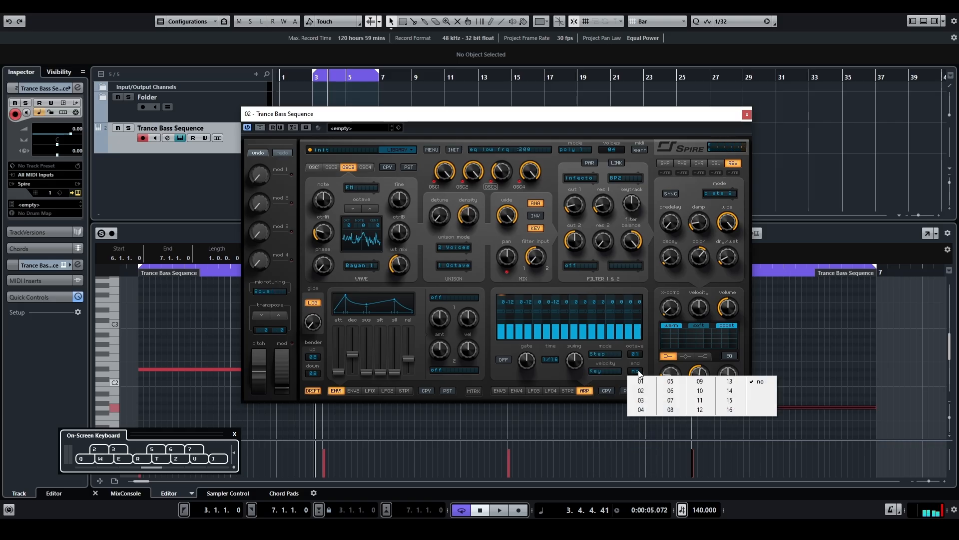
left_click(670, 409)
Play the looped sequence and set the arpeggiator's gate to about 705.
key("space")
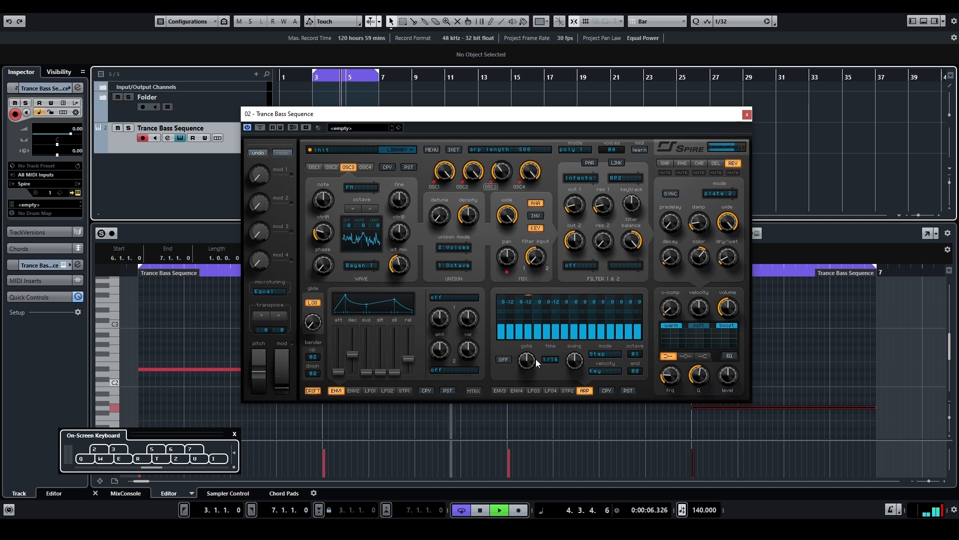
mouse_move(536, 359)
left_mouse_down()
mouse_move(533, 336)
mouse_move(537, 347)
mouse_move(520, 364)
left_mouse_up()
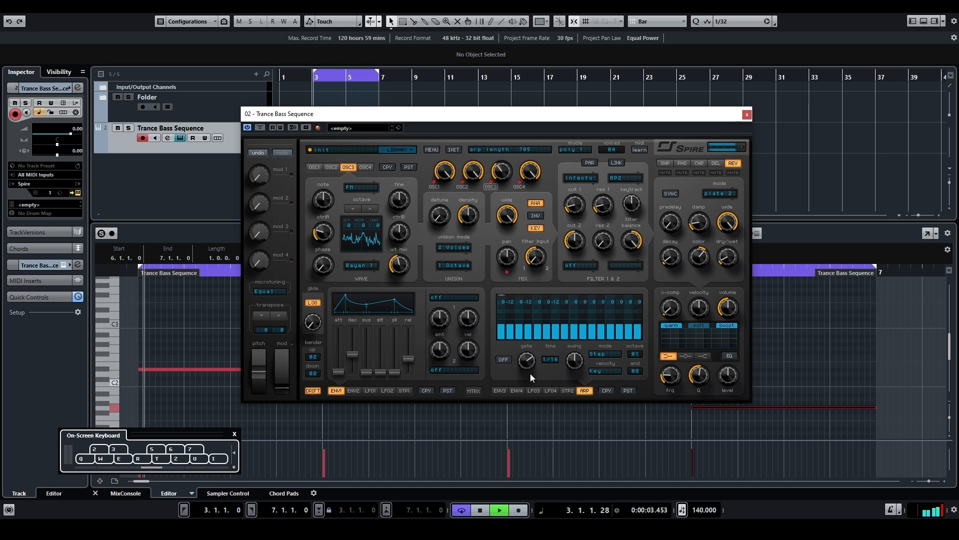
key("space")
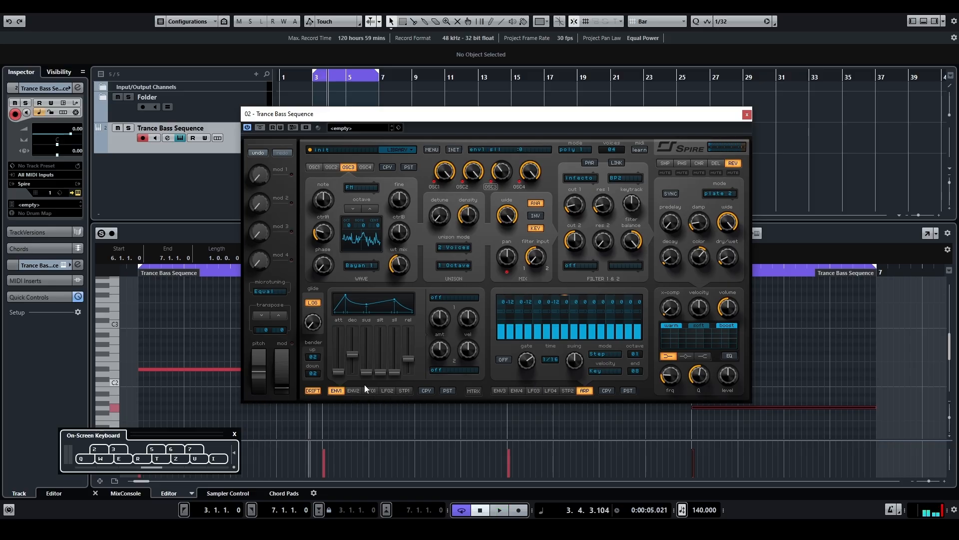
Route envelope 2 to Cutoff 1 and Reso 1, setting the Reso 1 amount to about 645.
left_click(358, 391)
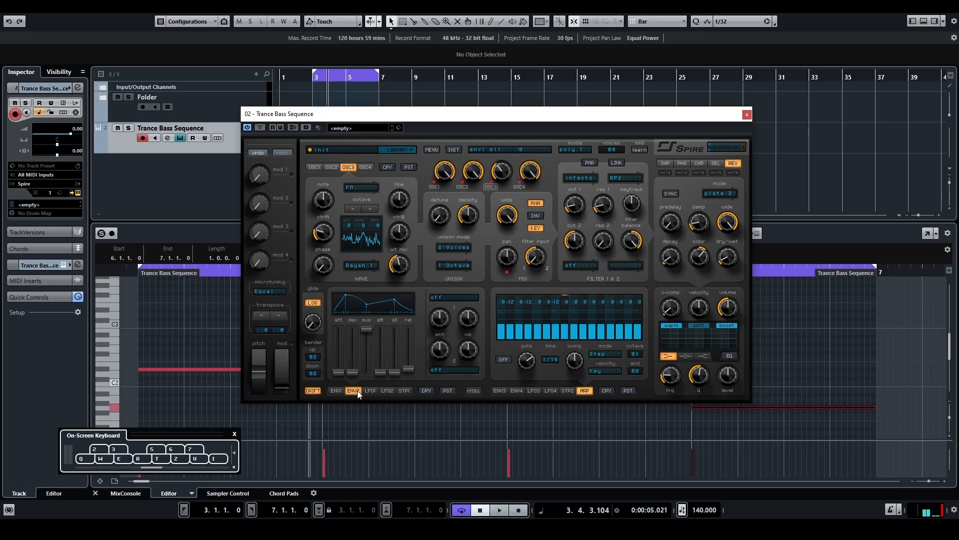
left_click(444, 298)
mouse_move(445, 131)
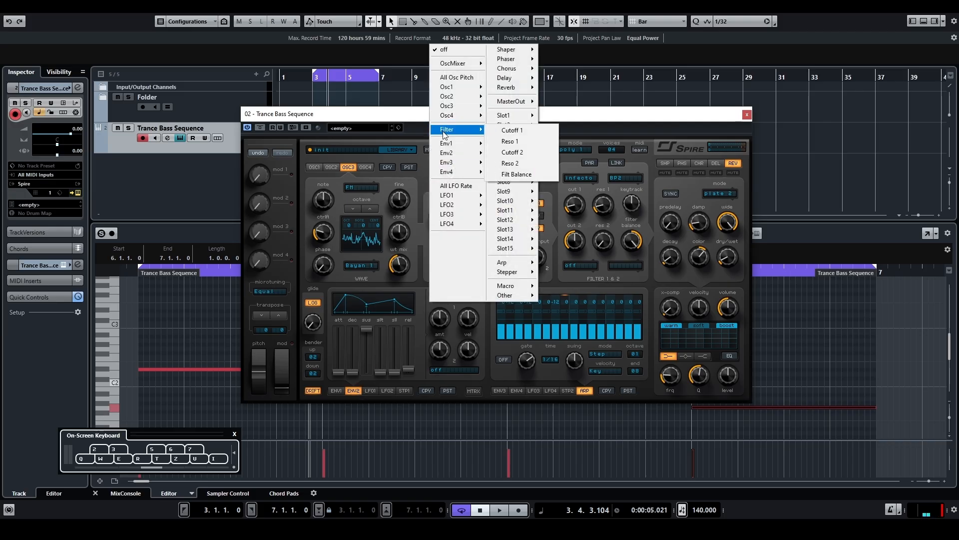
left_click(513, 130)
left_click(442, 371)
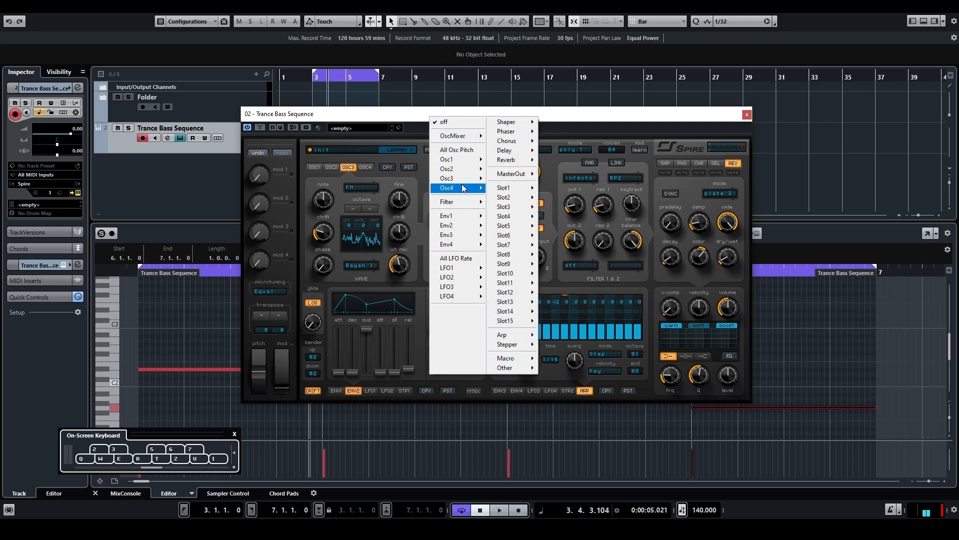
mouse_move(452, 202)
left_click(522, 214)
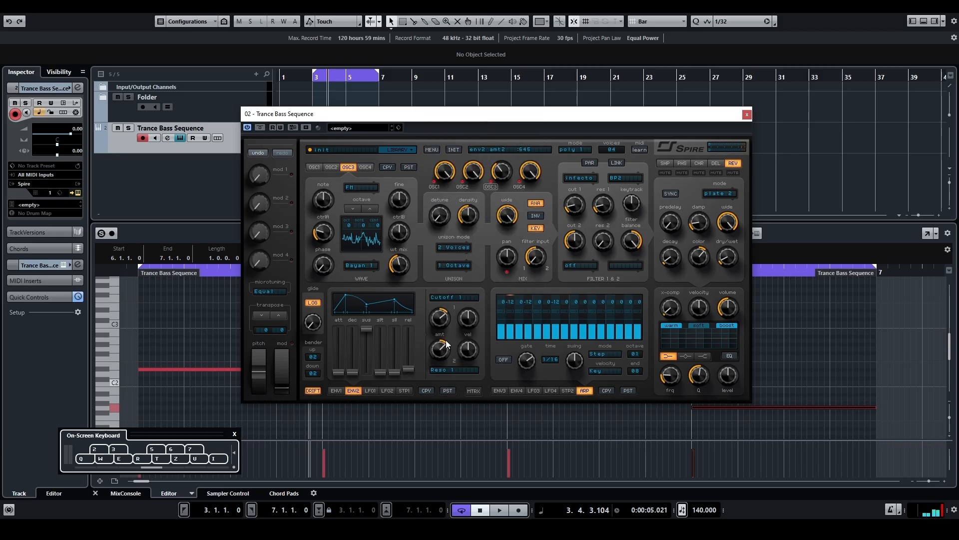
left_click_drag(441, 352, 440, 348)
Play the loop while setting envelope 2's decay to about 195 and sustain to about 115, and adjust its Cutoff 1 amount.
key("space")
left_click_drag(353, 372, 353, 362)
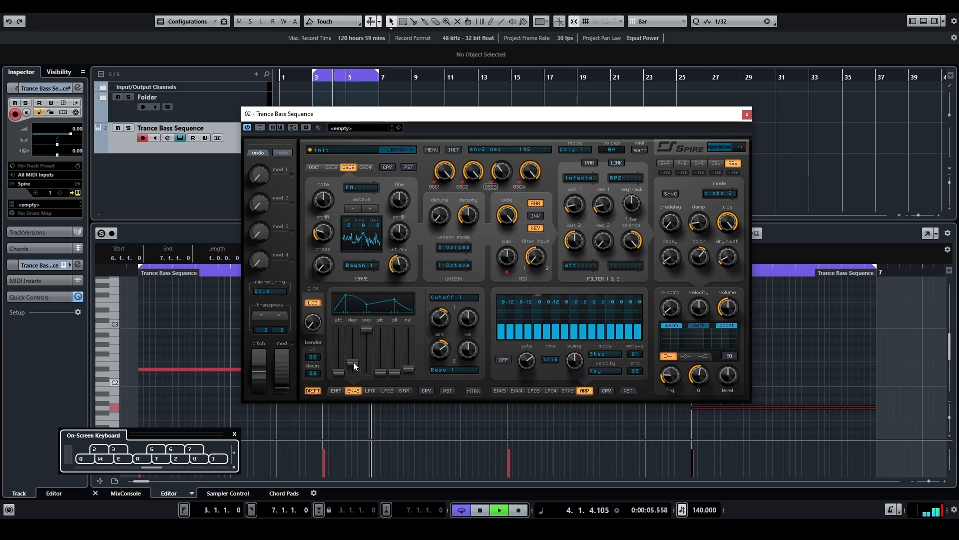
left_click_drag(365, 328, 367, 367)
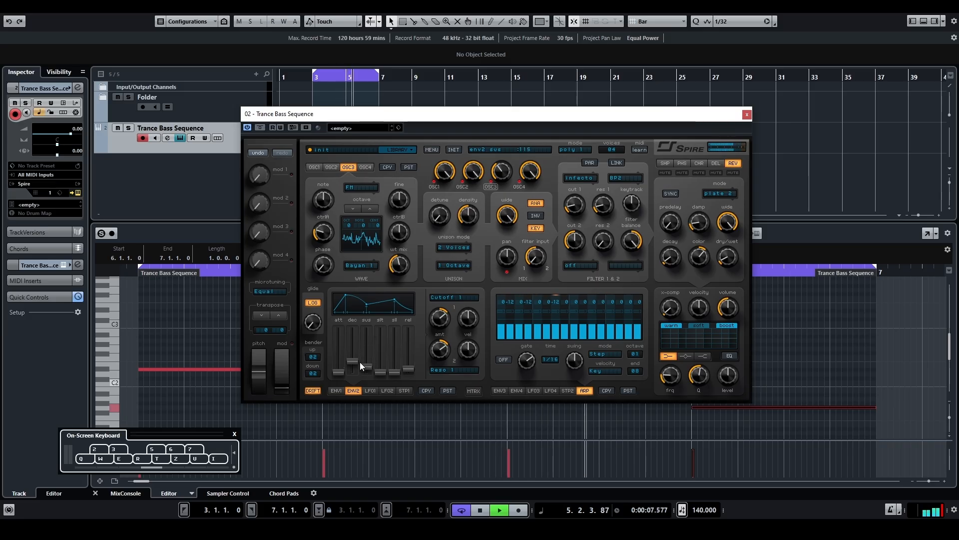
left_click_drag(441, 325, 443, 318)
key("space")
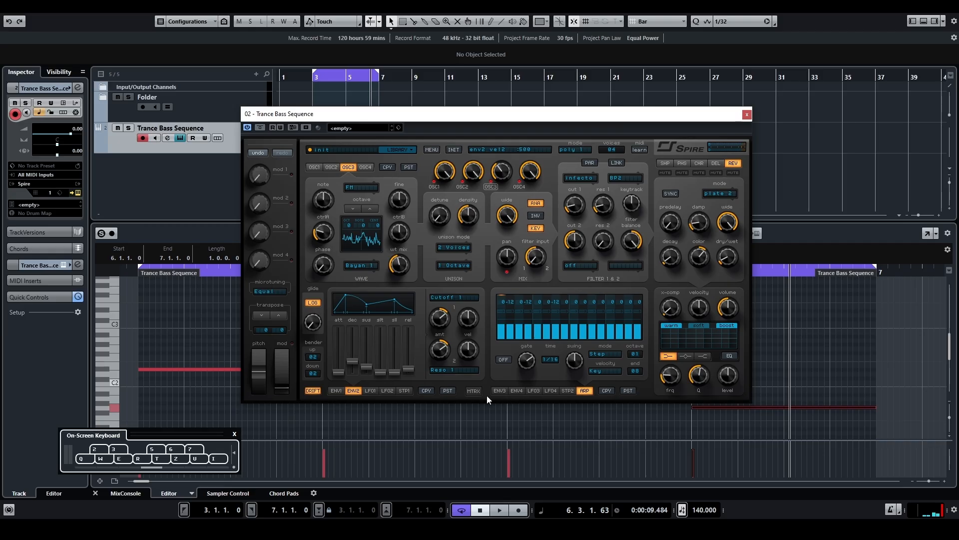
Change envelope 3's first modulation target to Osc1 Pitch.
left_click(503, 392)
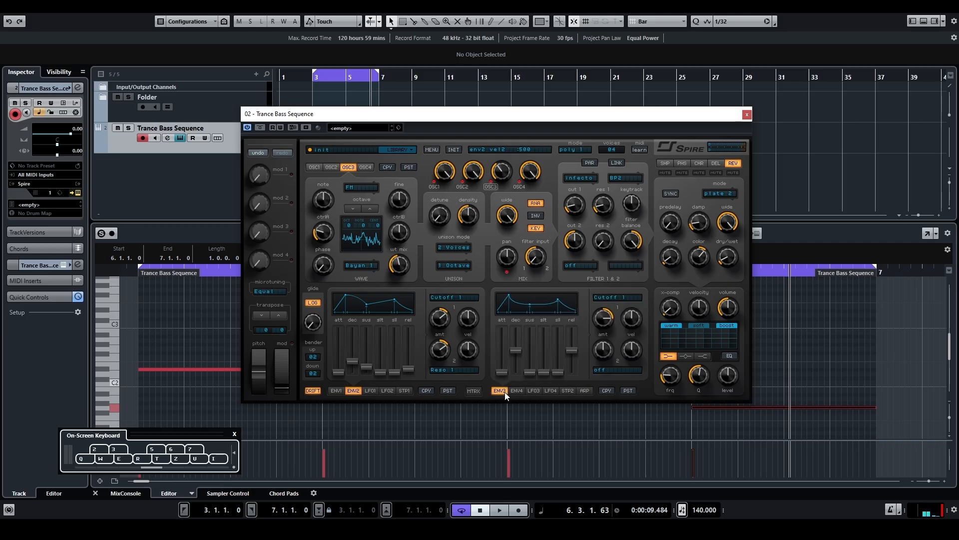
left_click(607, 296)
mouse_move(619, 128)
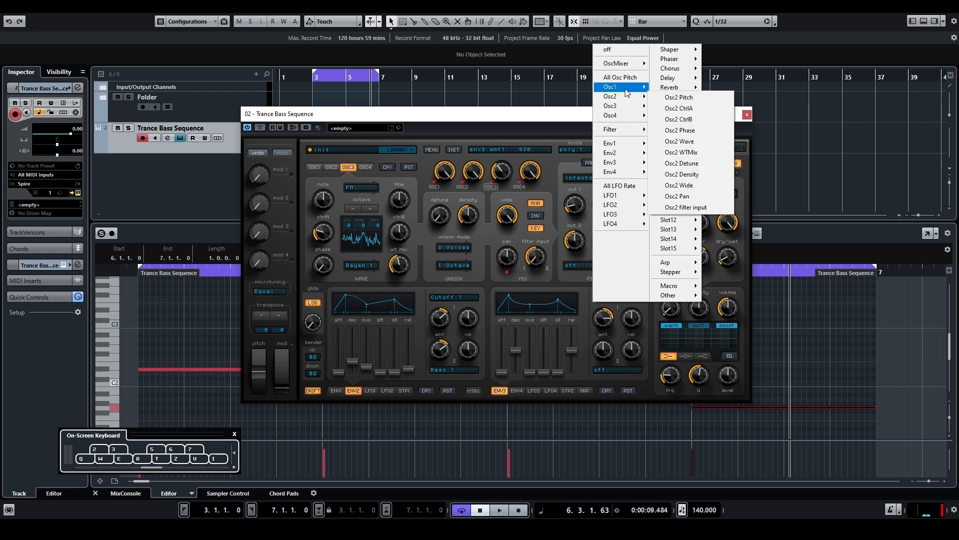
mouse_move(627, 89)
left_click(698, 87)
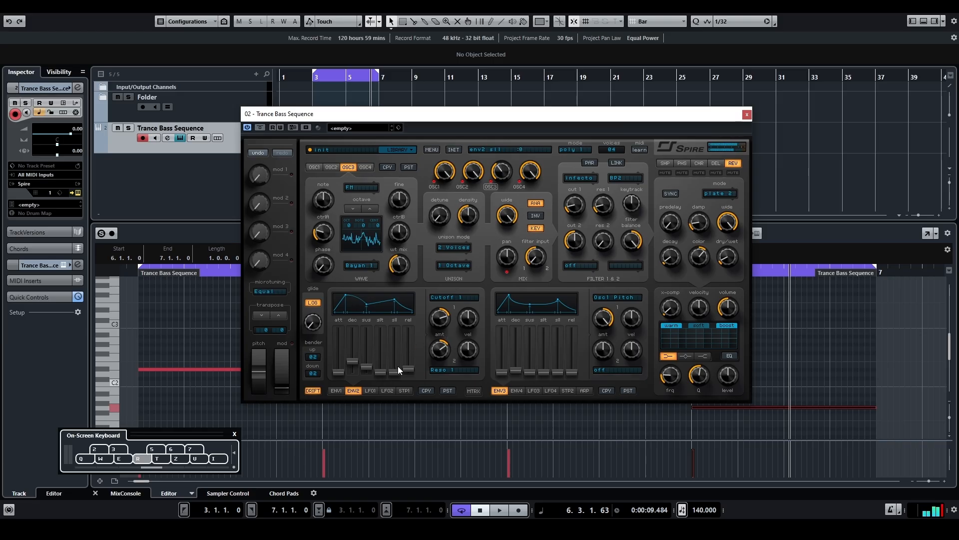
Fine-tune filter 1's cutoff and envelope 2's Reso 1 amount during playback, with envelope 2's decay at about 253 and release at about 138.
key("space")
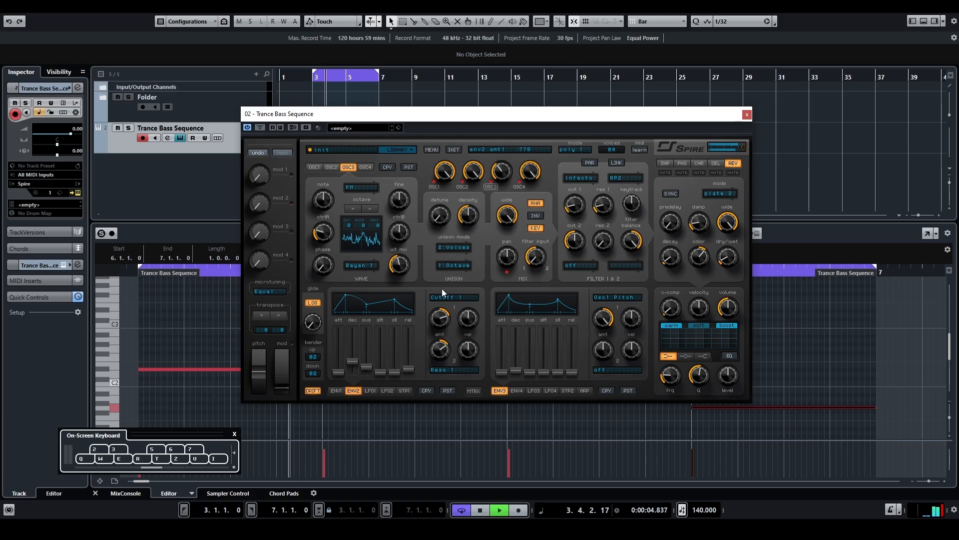
left_click_drag(577, 201, 577, 204)
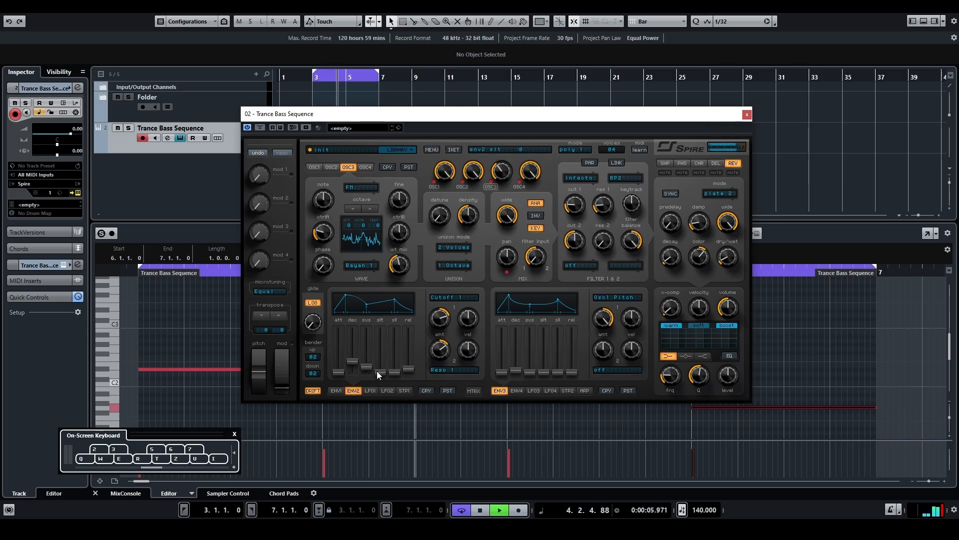
left_click_drag(443, 350, 446, 343)
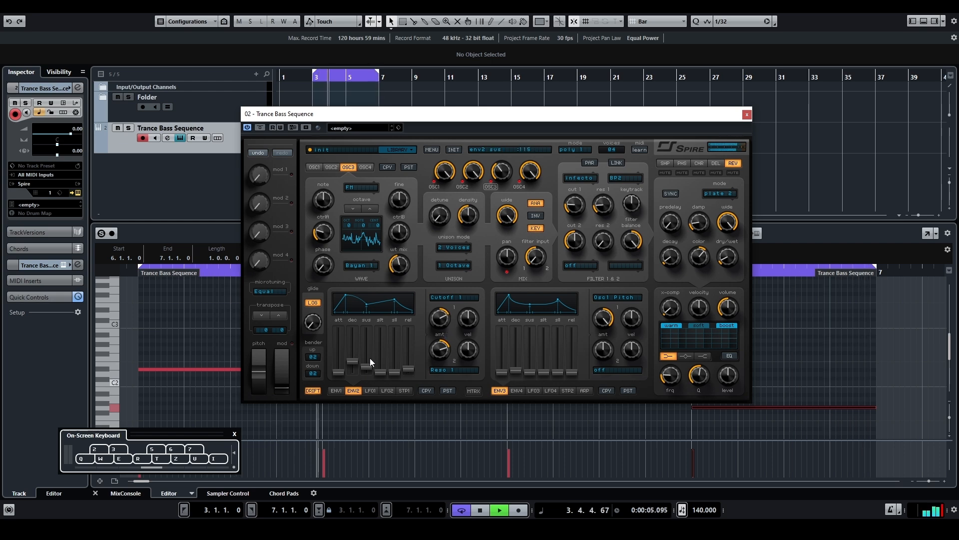
left_click_drag(411, 368, 411, 368)
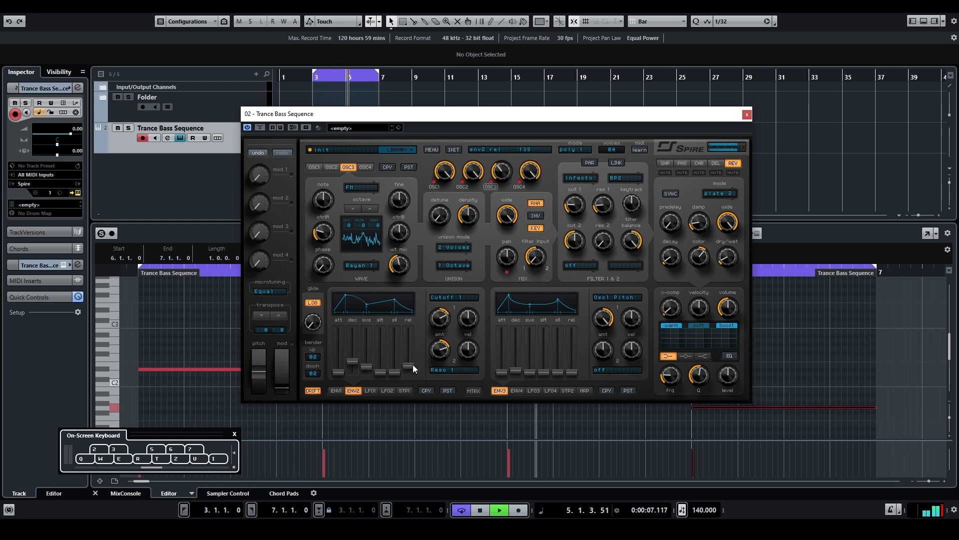
left_click(331, 390)
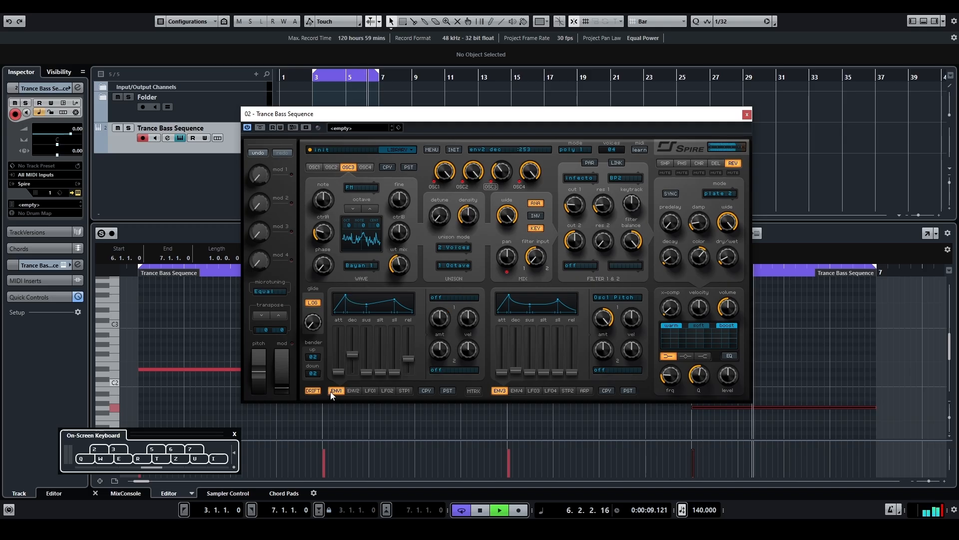
Set stepper 1 to sync mode with a time of 1/16.
left_click(404, 390)
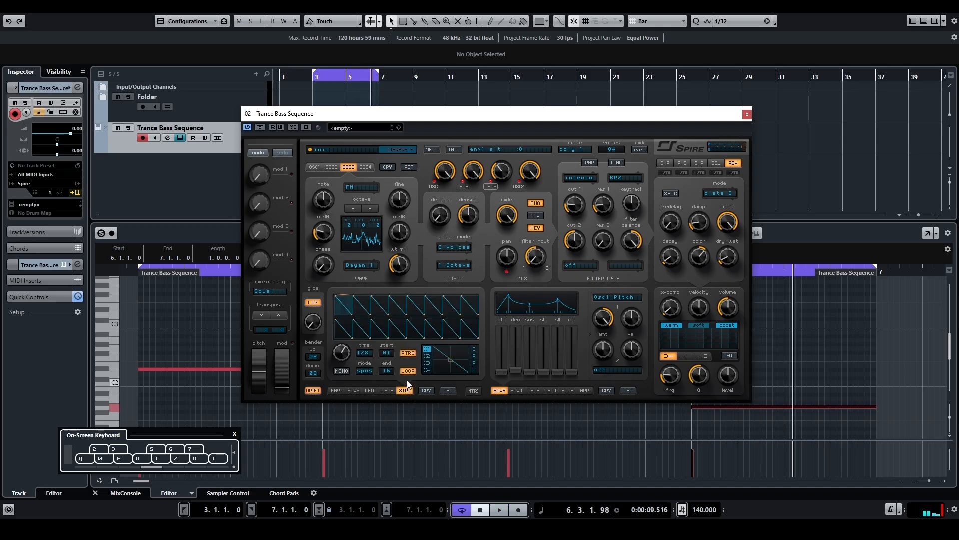
left_click(360, 371)
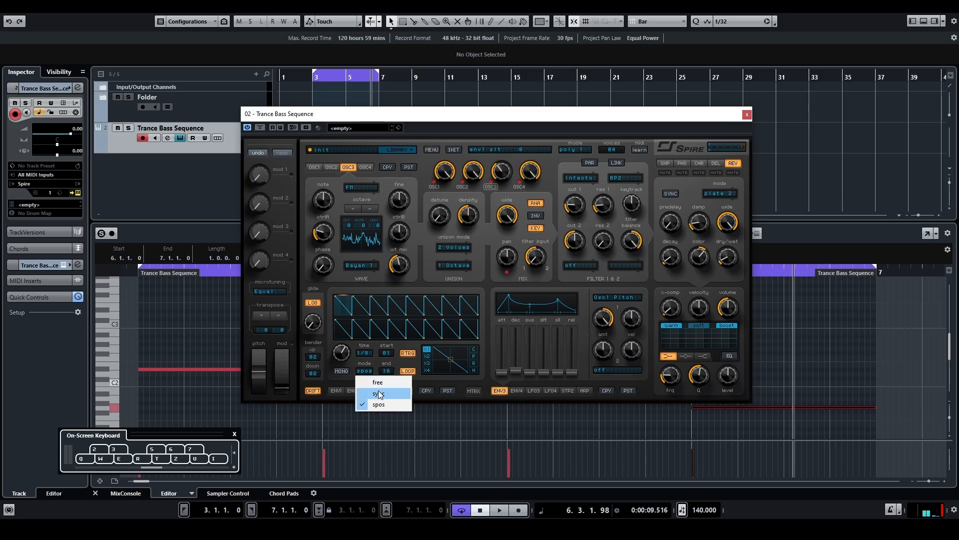
left_click(362, 353)
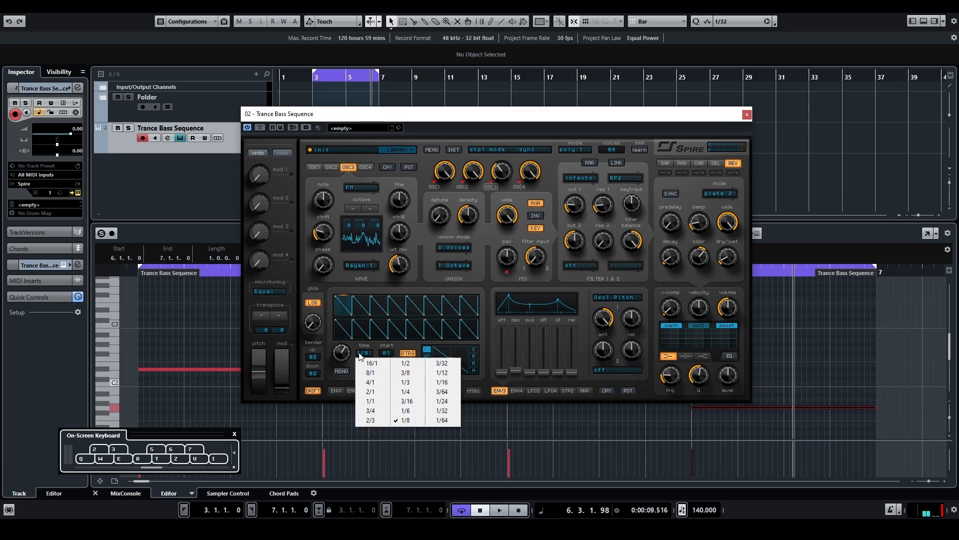
left_click(442, 383)
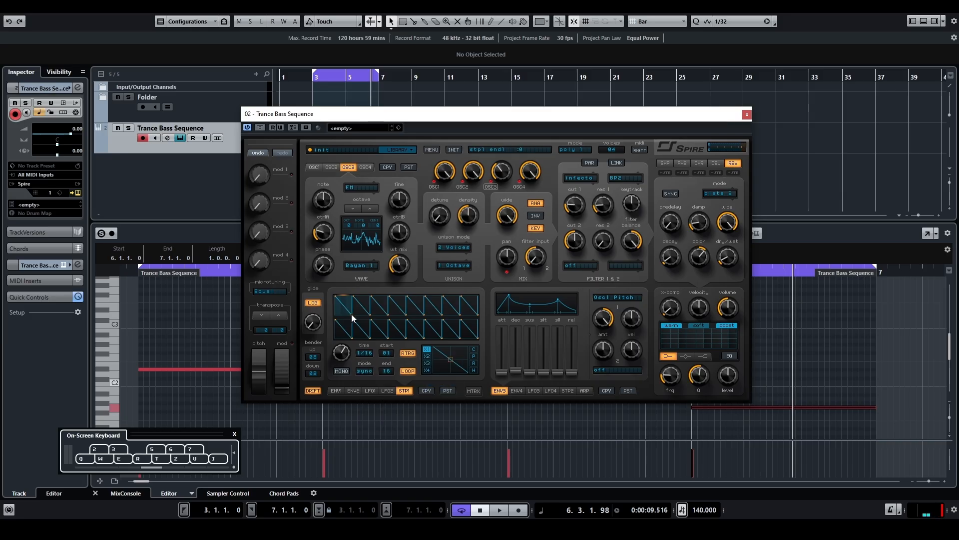
Shape stepper 1 with a flat high first step and flat low steps two to four, and set its end step to 04.
left_click_drag(351, 314, 355, 268)
left_click_drag(352, 306, 355, 257)
left_click_drag(452, 357, 451, 331)
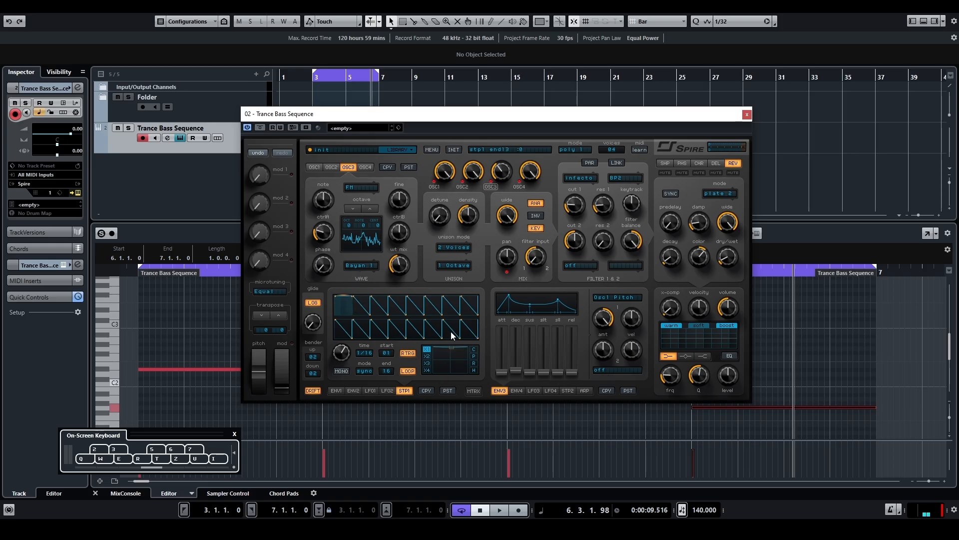
double_click(361, 304)
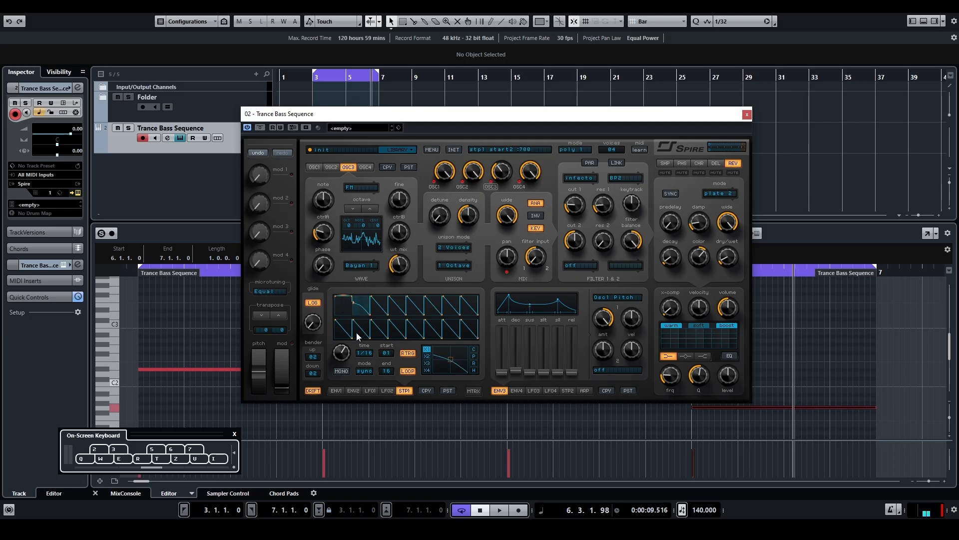
left_click(380, 305)
left_click(400, 309)
left_click(472, 356)
left_click(387, 371)
left_click(401, 408)
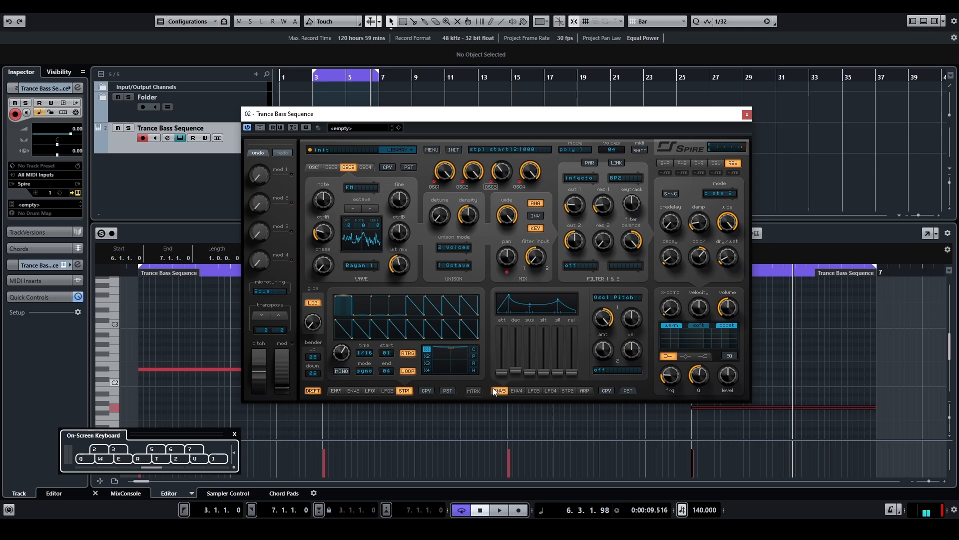
Set modulation matrix slot 1's source to Stepper1 and its first target to Osc1 Amp.
left_click(473, 390)
left_click(351, 299)
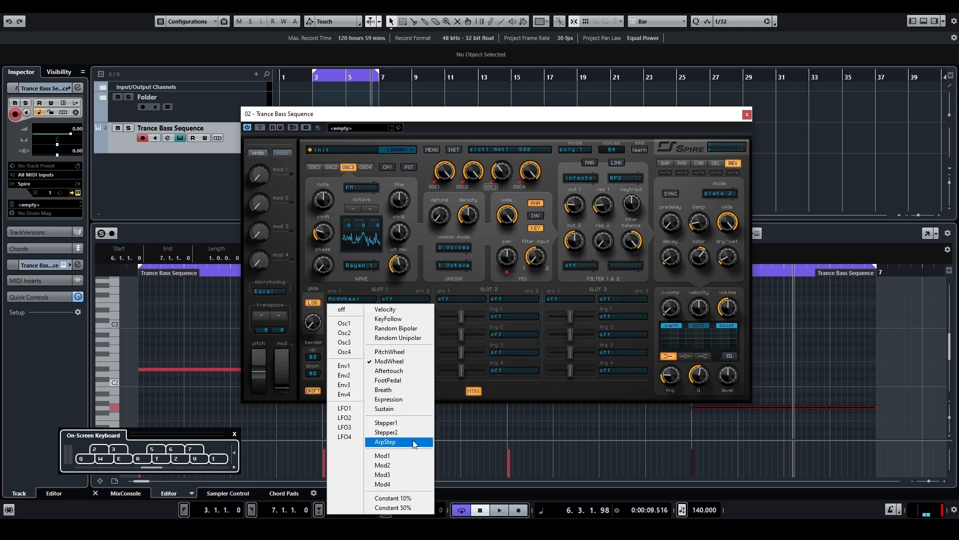
left_click(390, 443)
left_click(404, 317)
mouse_move(411, 83)
left_click(468, 83)
Add Osc2 Amp and Osc3 Amp as slot 1's second and third targets, pulling the modulation amounts to minimum.
left_click(399, 334)
mouse_move(412, 101)
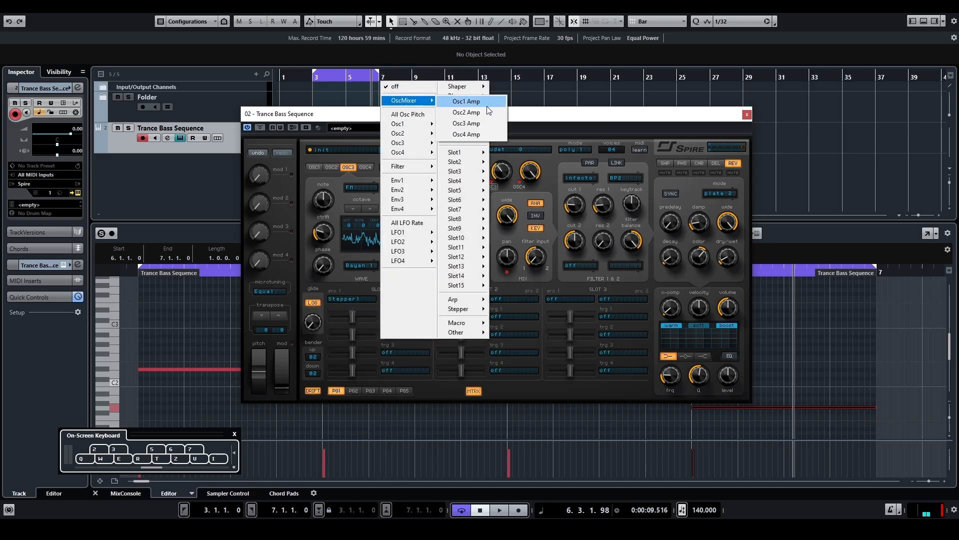
left_click(489, 111)
left_click(401, 352)
mouse_move(411, 118)
left_click(463, 138)
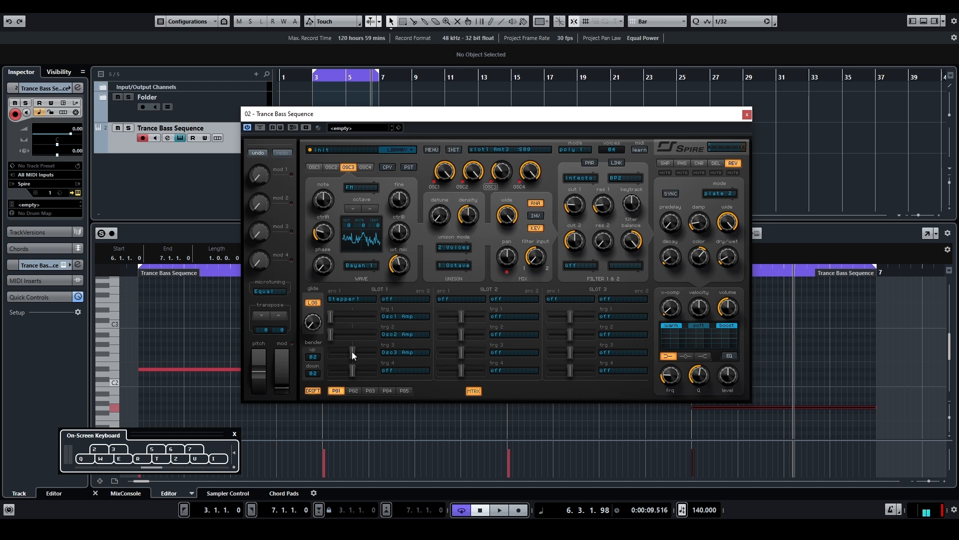
left_click(481, 391)
Play the loop, check oscillators 4 and 1, and set filter 1's resonance to about 235.
key("space")
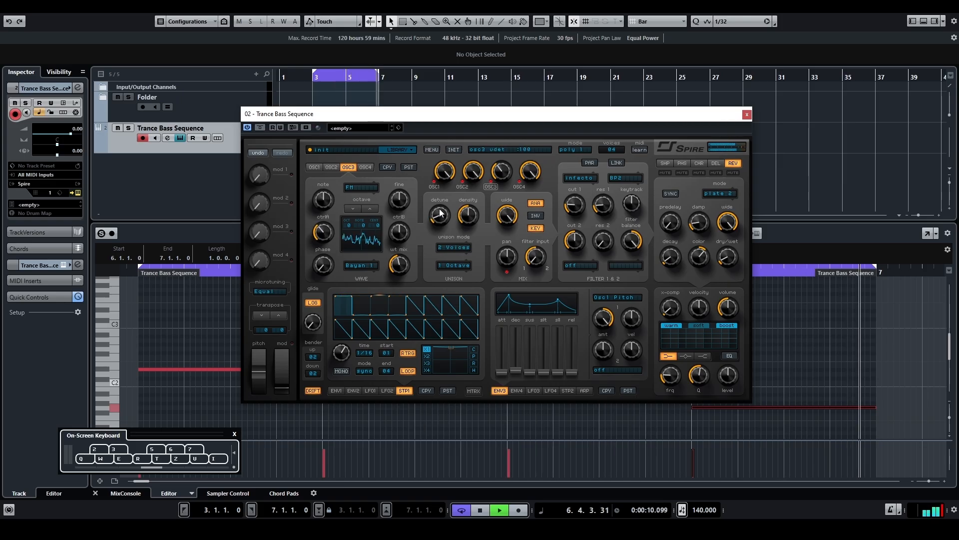
left_click(364, 166)
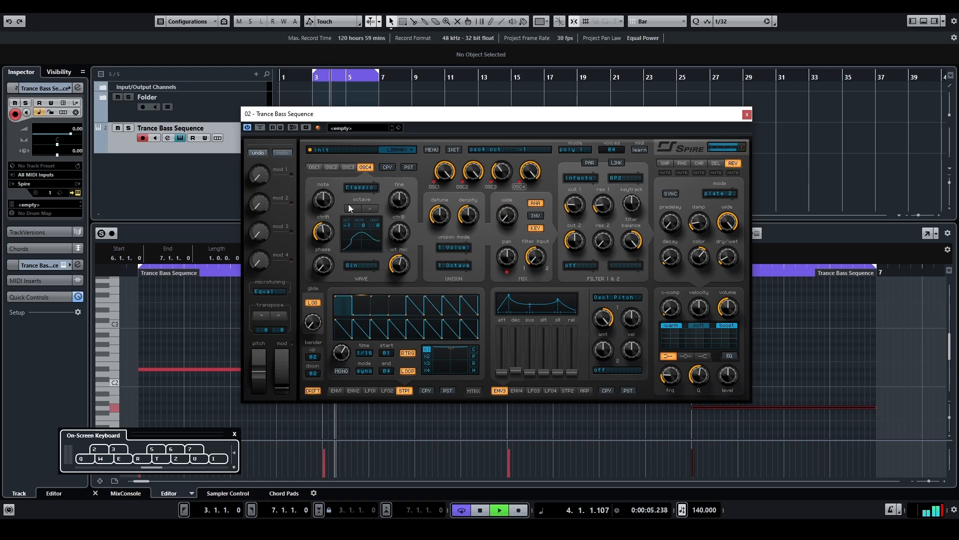
left_click(314, 166)
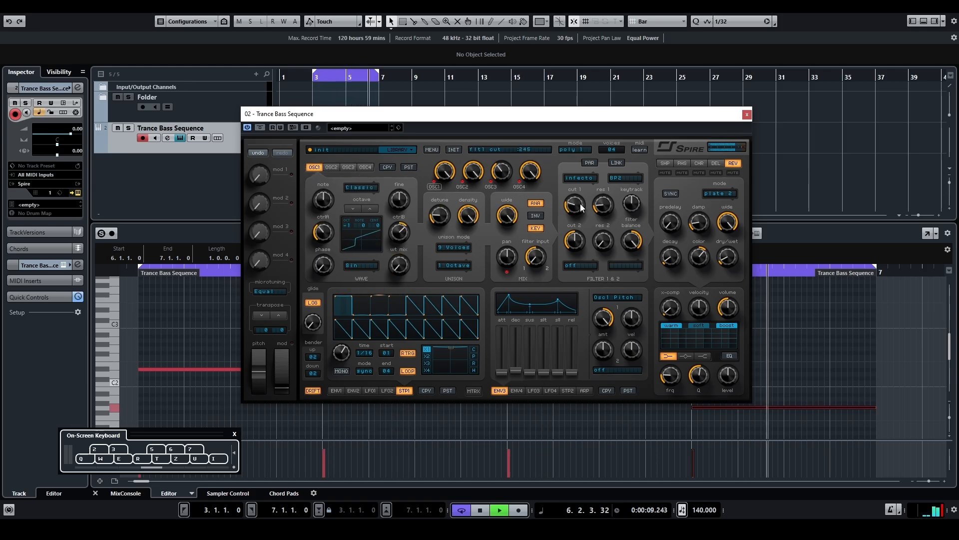
left_click_drag(609, 205, 610, 198)
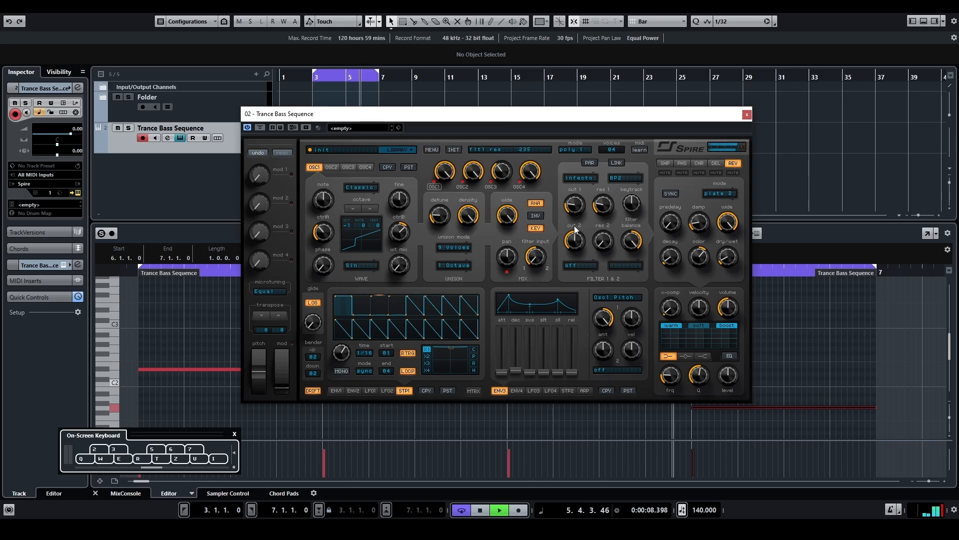
Enable the EQ and boost its mid band to a level of 1000 at a frequency of about 700.
left_click(337, 391)
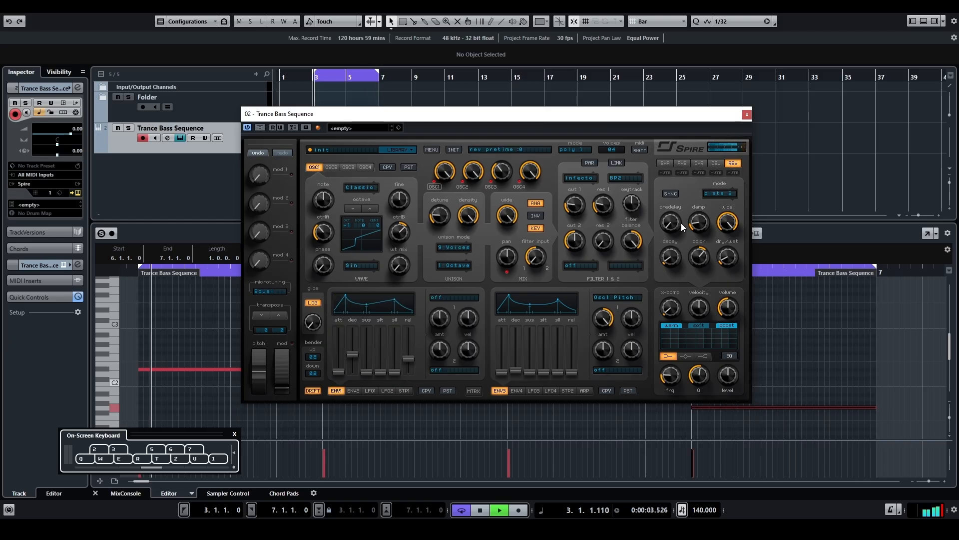
left_click(661, 163)
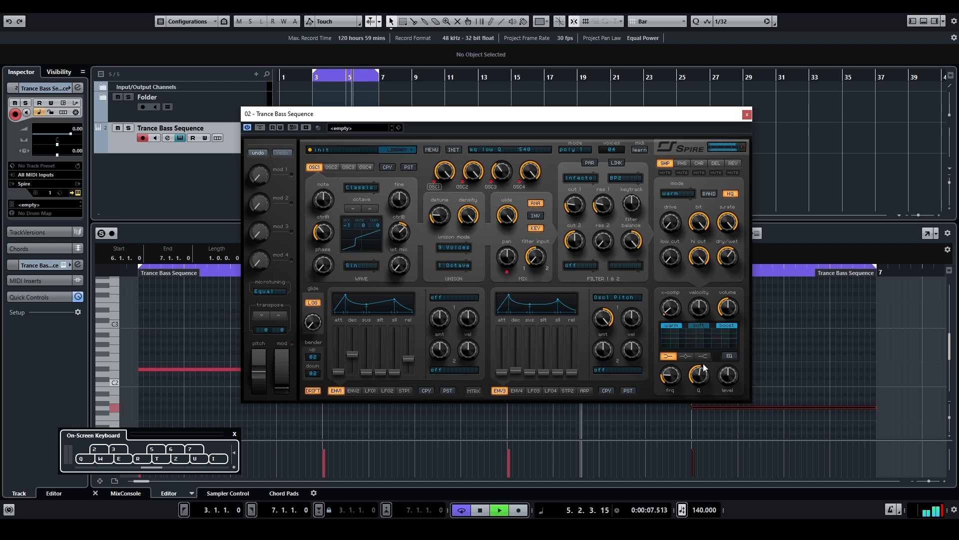
left_click(686, 356)
left_click(728, 356)
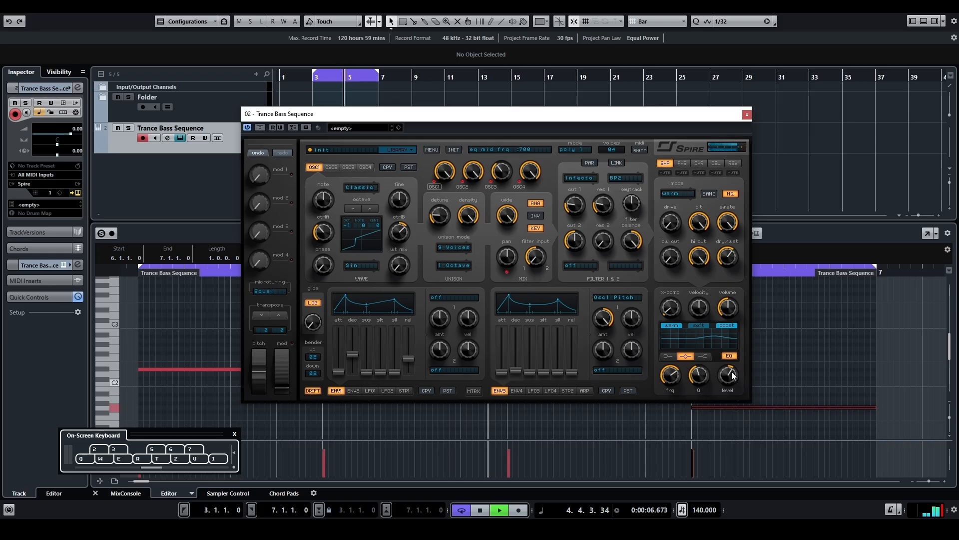
left_click_drag(734, 365, 741, 339)
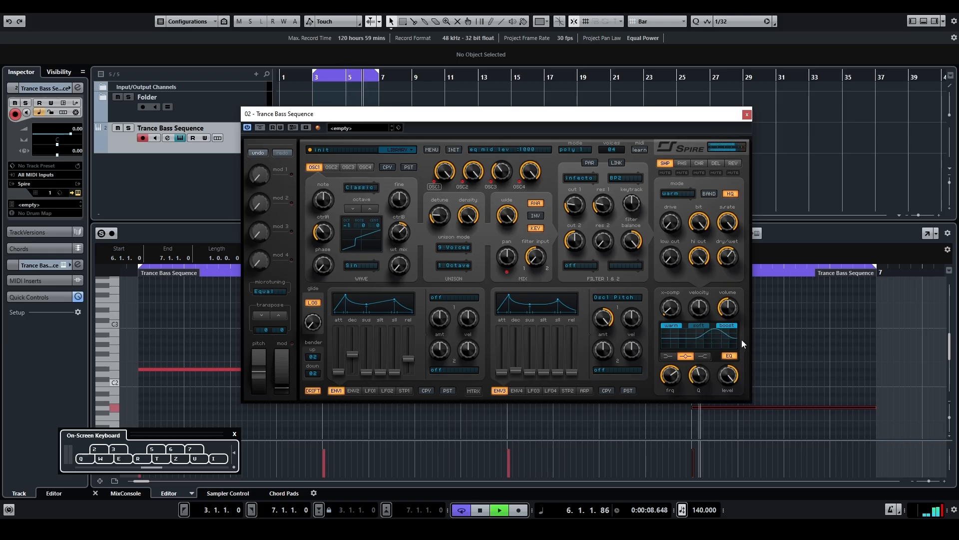